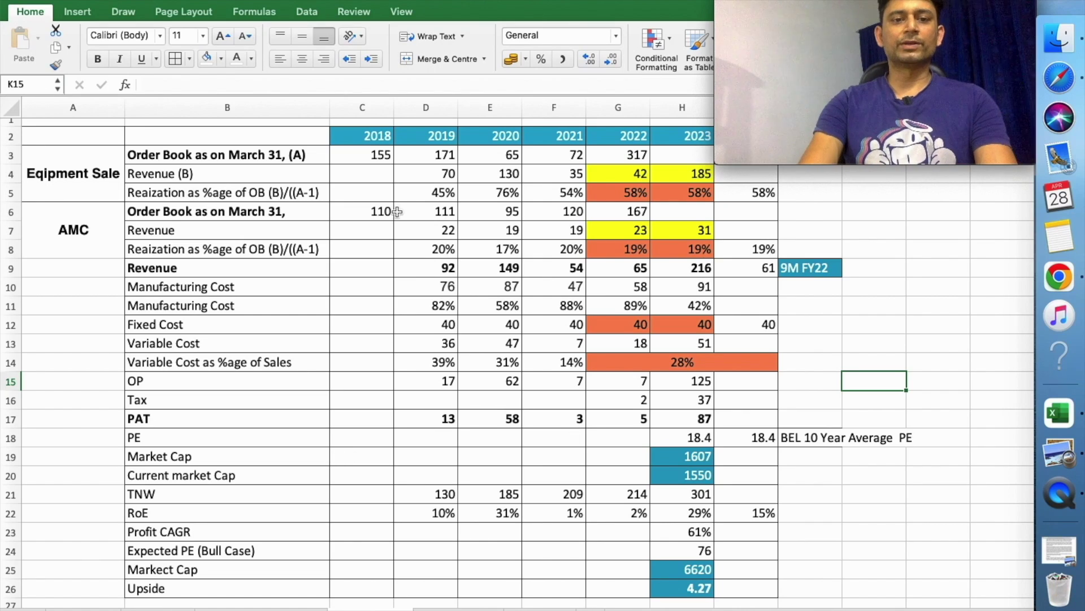
# Examine the 2018 order books for equipment sales and AMC, and compare the equipment order book with 2019 equipment revenue
pyautogui.click(359, 146)
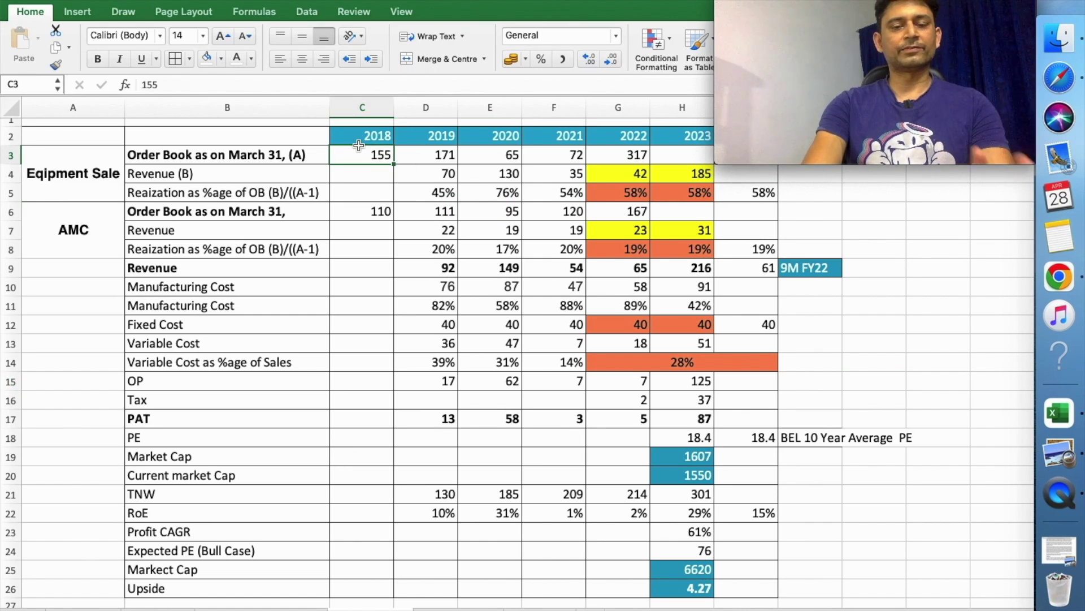
pyautogui.click(378, 211)
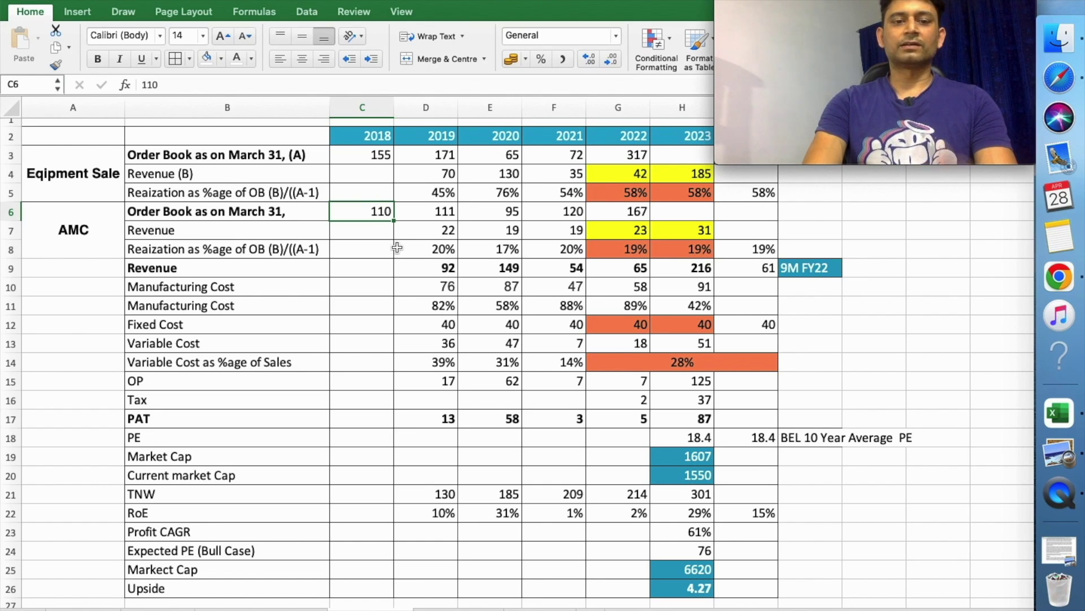
pyautogui.click(381, 152)
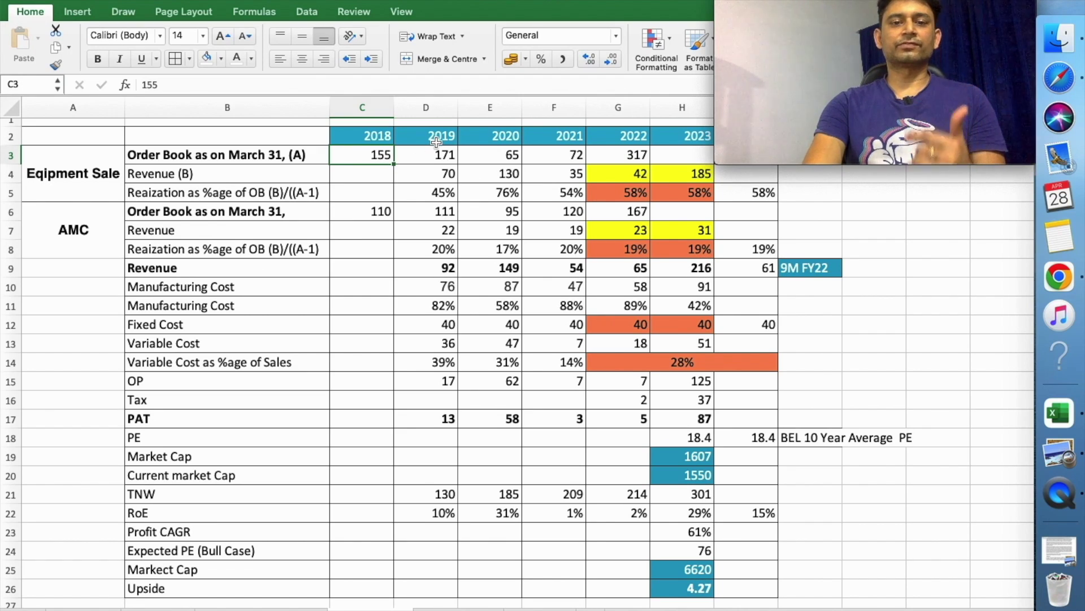
pyautogui.click(434, 174)
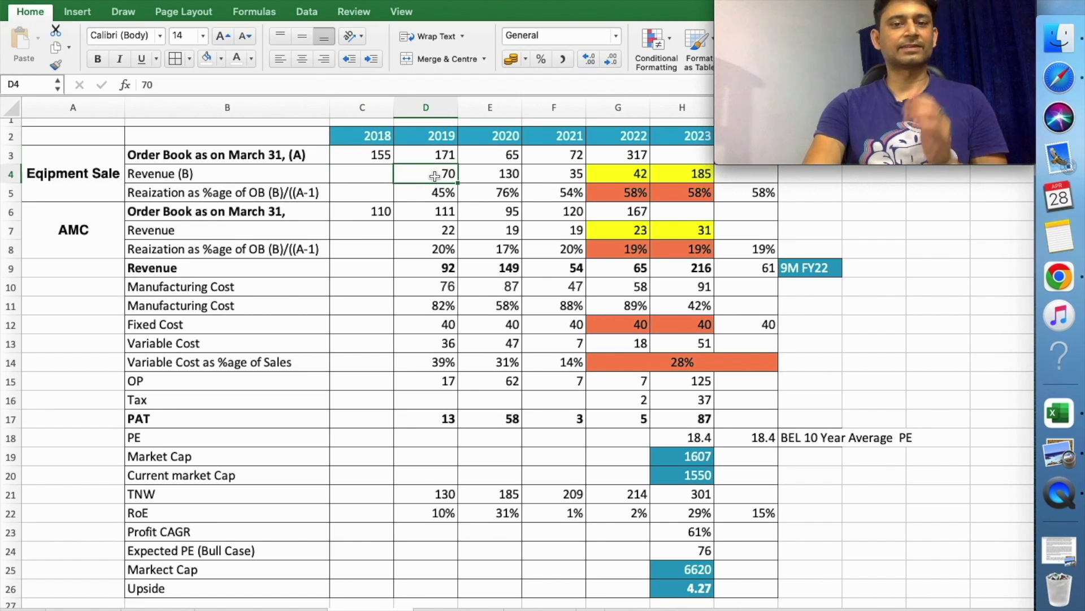
pyautogui.click(370, 150)
pyautogui.click(416, 168)
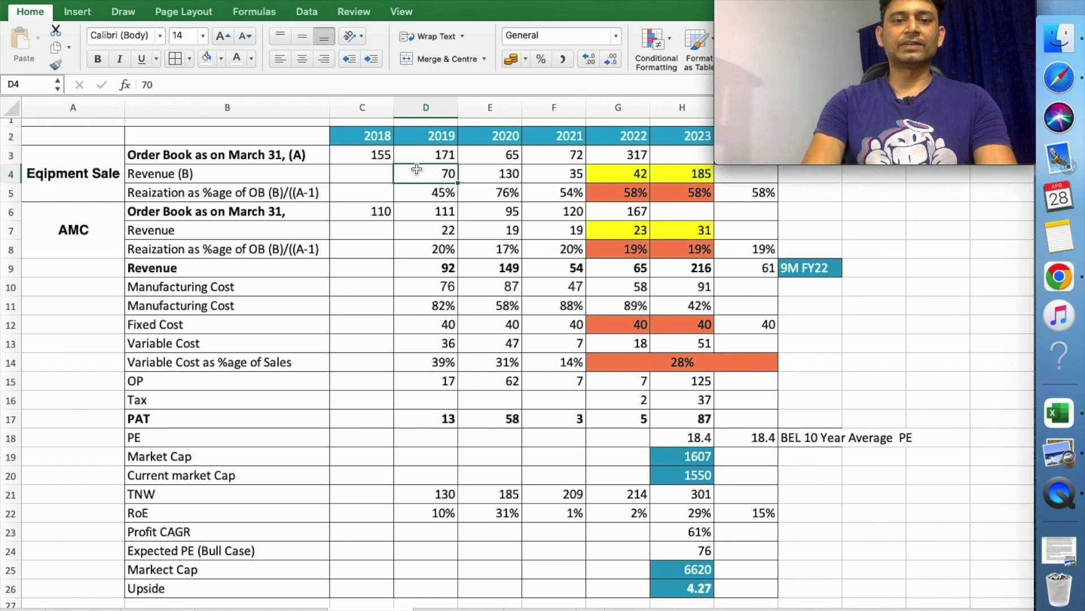
# Review the equipment realization percentage formulas for 2019 to 2021 and the average used for 2022
pyautogui.click(445, 193)
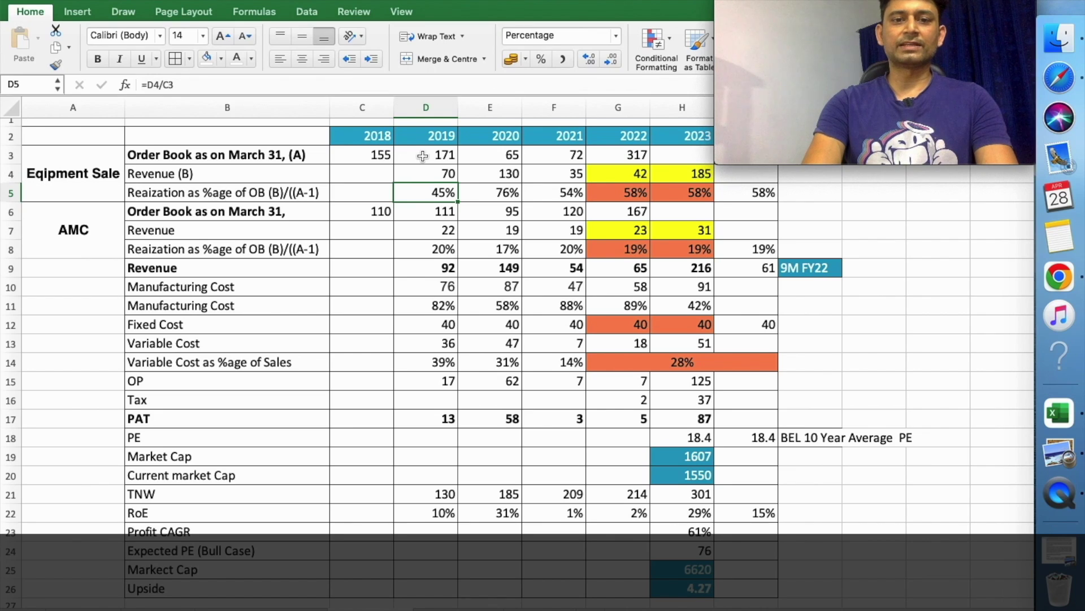
pyautogui.click(492, 195)
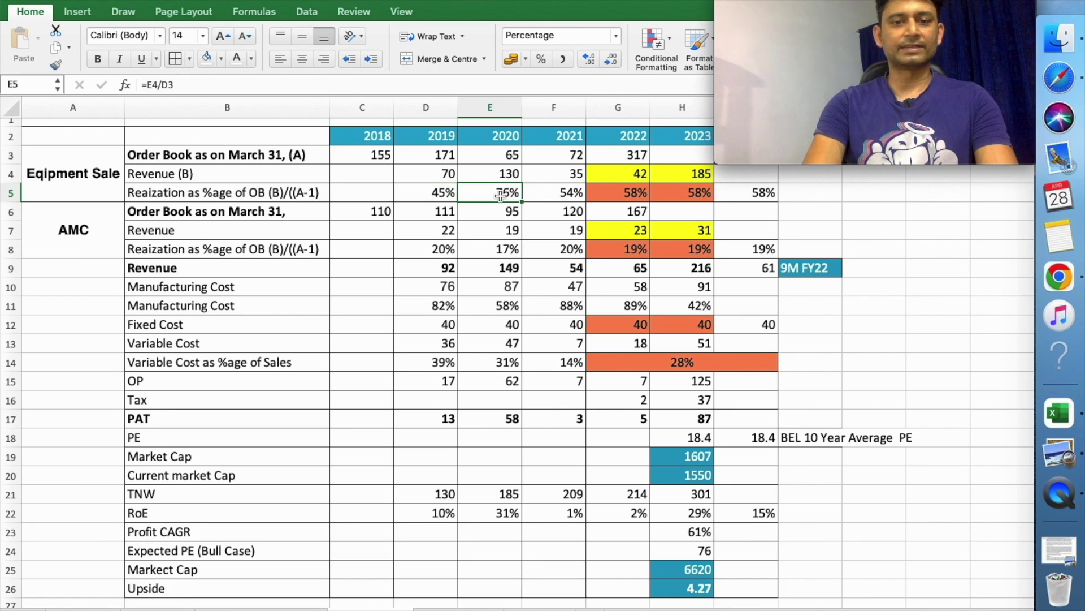
pyautogui.click(548, 194)
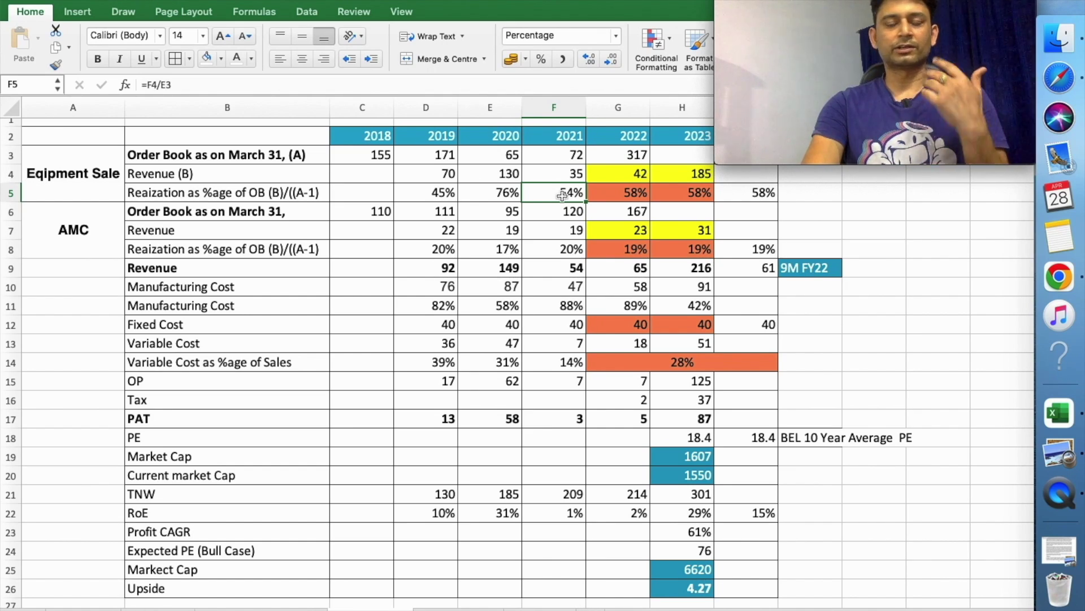
pyautogui.moveTo(436, 191); pyautogui.dragTo(537, 193)
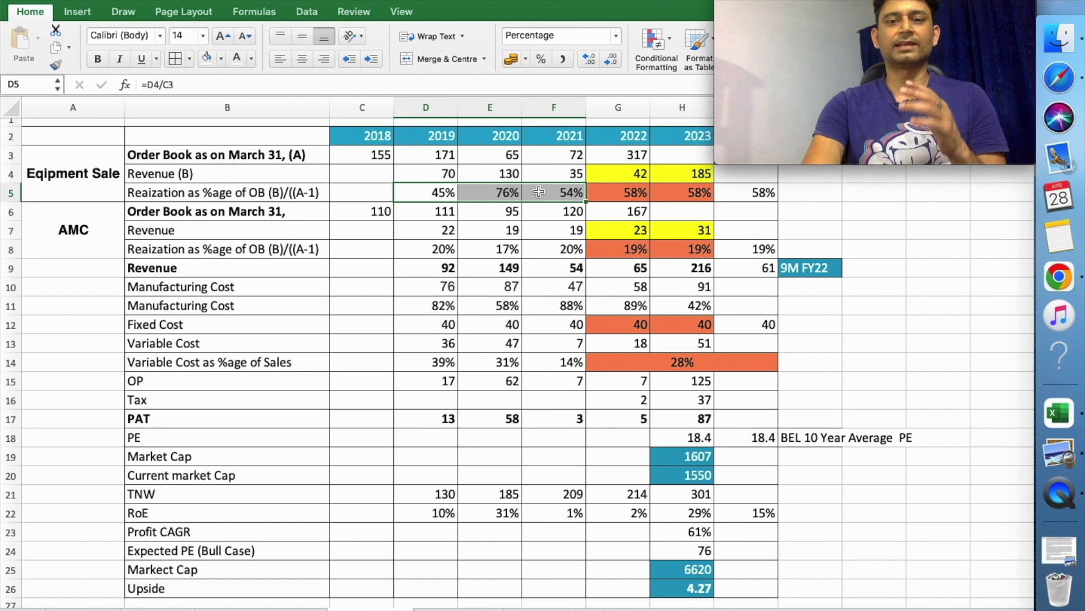
pyautogui.click(766, 192)
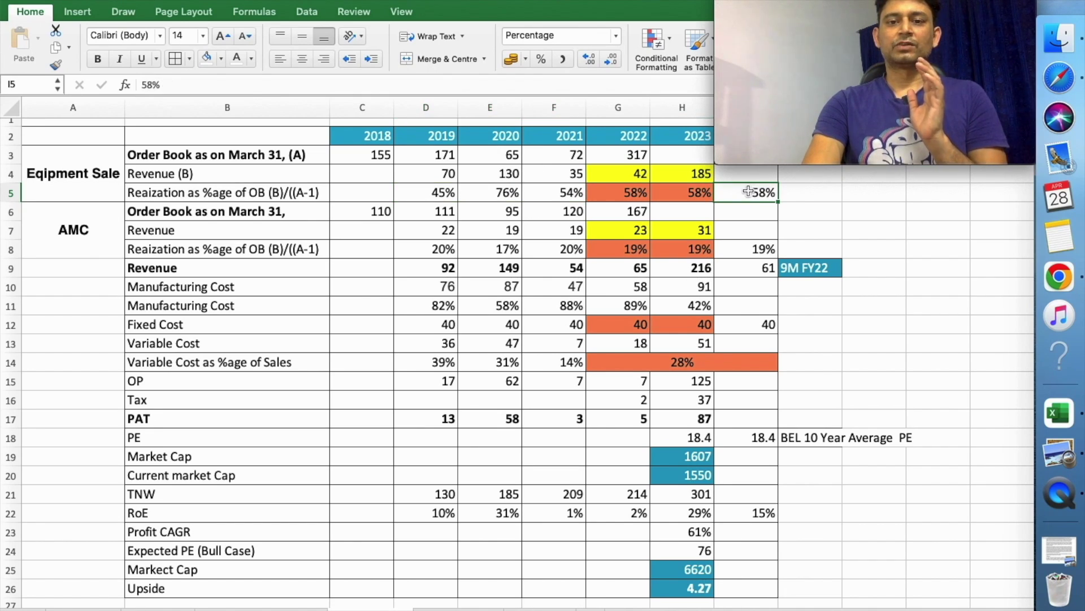
pyautogui.click(629, 194)
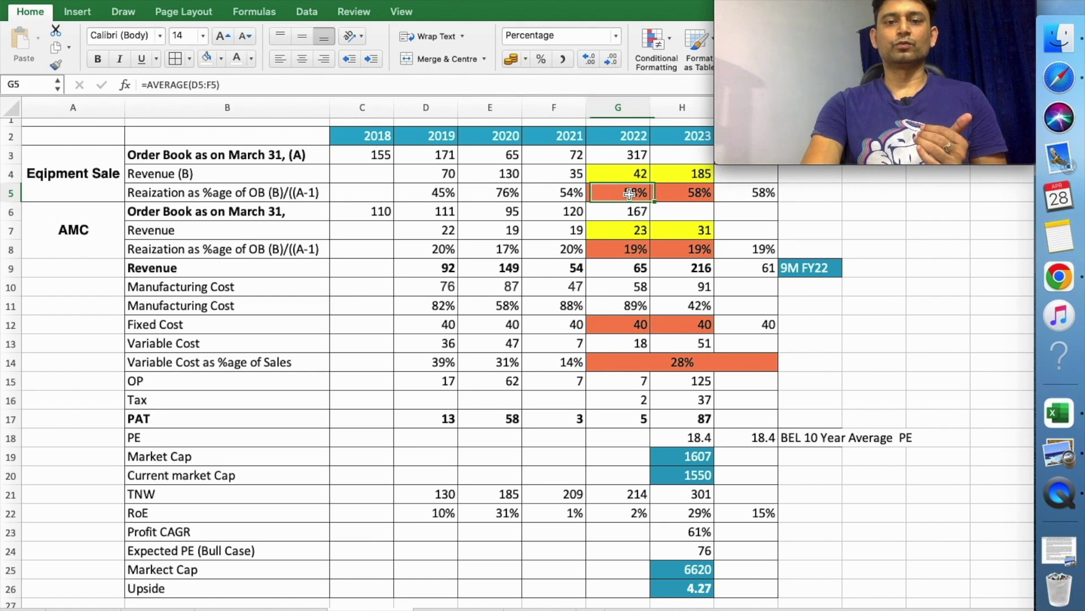
# Check how the 2022 and 2023 equipment revenue projections derive from the prior year's order book and the realization percentage
pyautogui.click(561, 153)
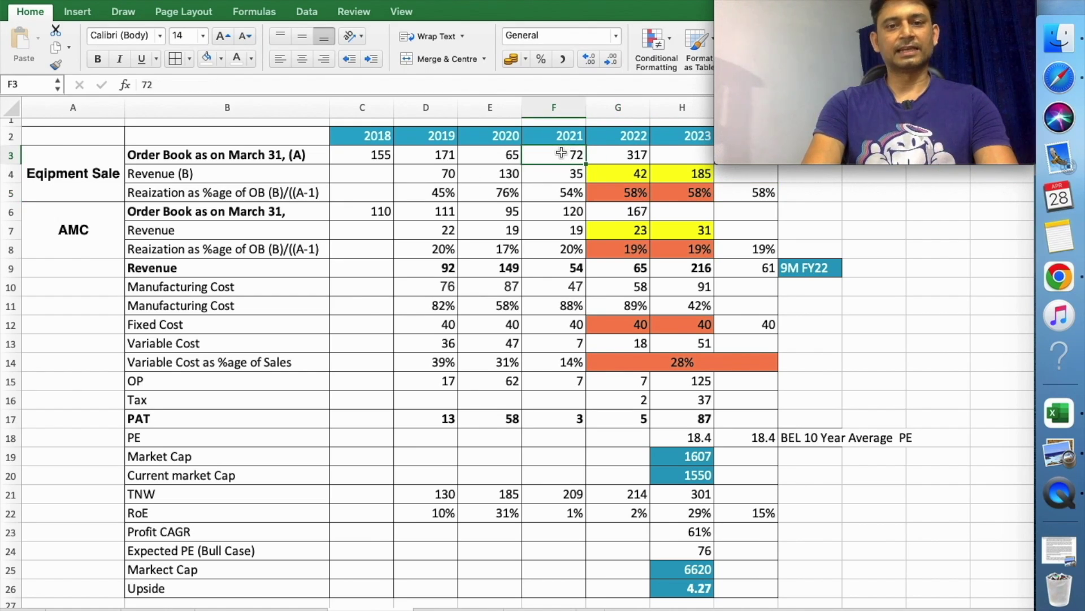
pyautogui.click(624, 194)
pyautogui.click(635, 174)
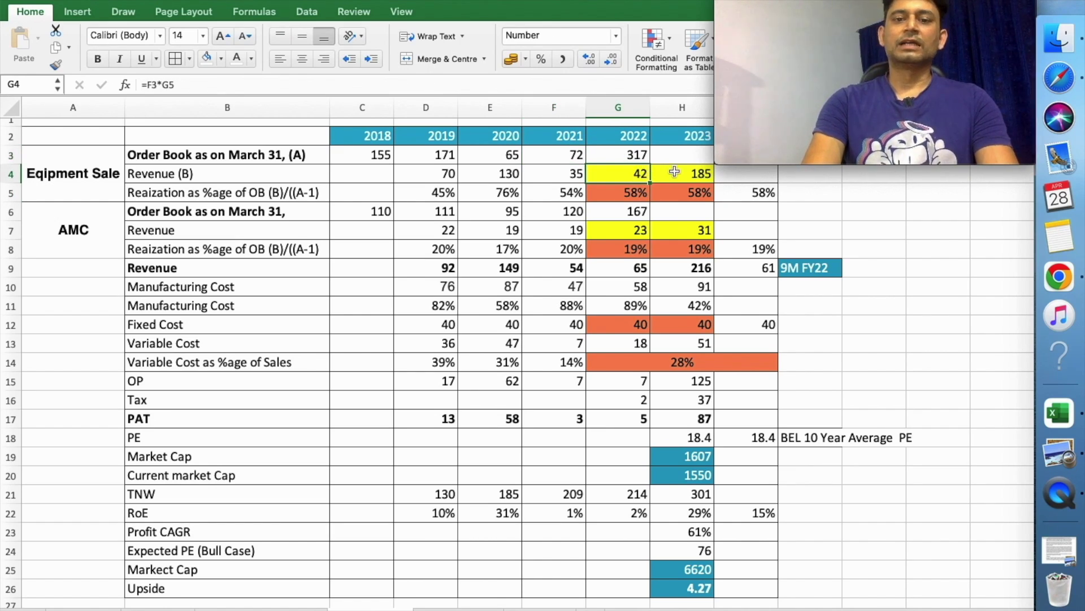
pyautogui.click(617, 150)
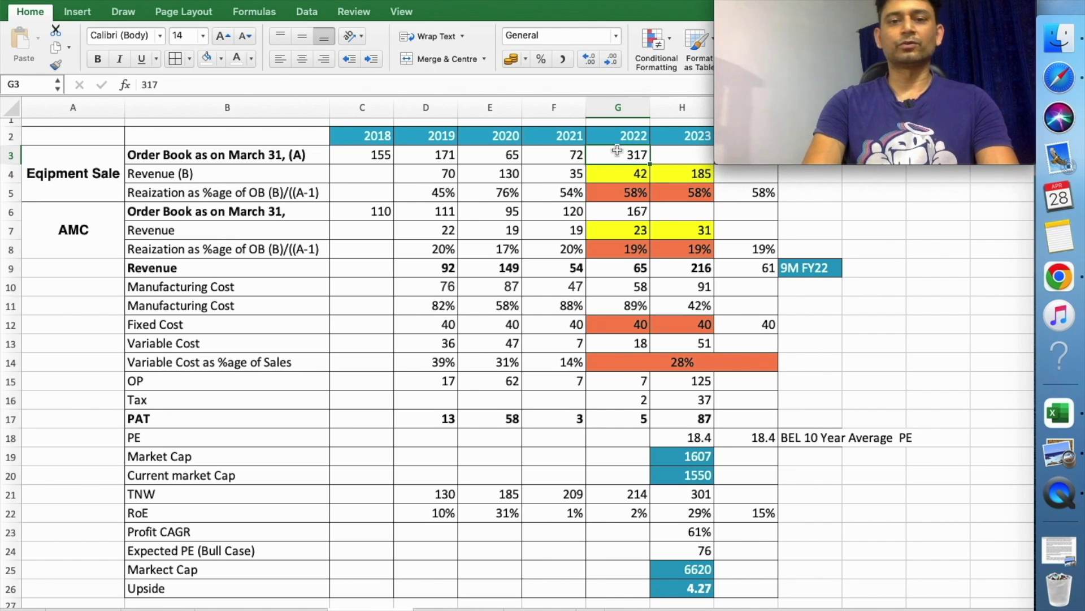
pyautogui.click(692, 177)
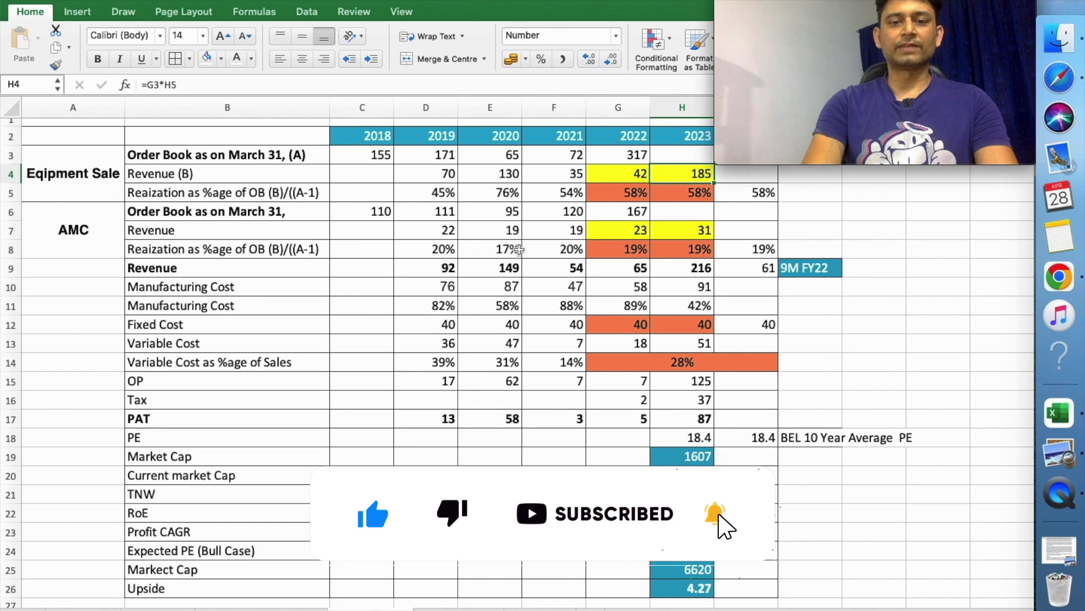
# Review the AMC realization percentages for 2019 to 2022 and the formulas projecting AMC revenue for 2022 and 2023
pyautogui.click(425, 248)
pyautogui.moveTo(424, 247); pyautogui.dragTo(547, 247)
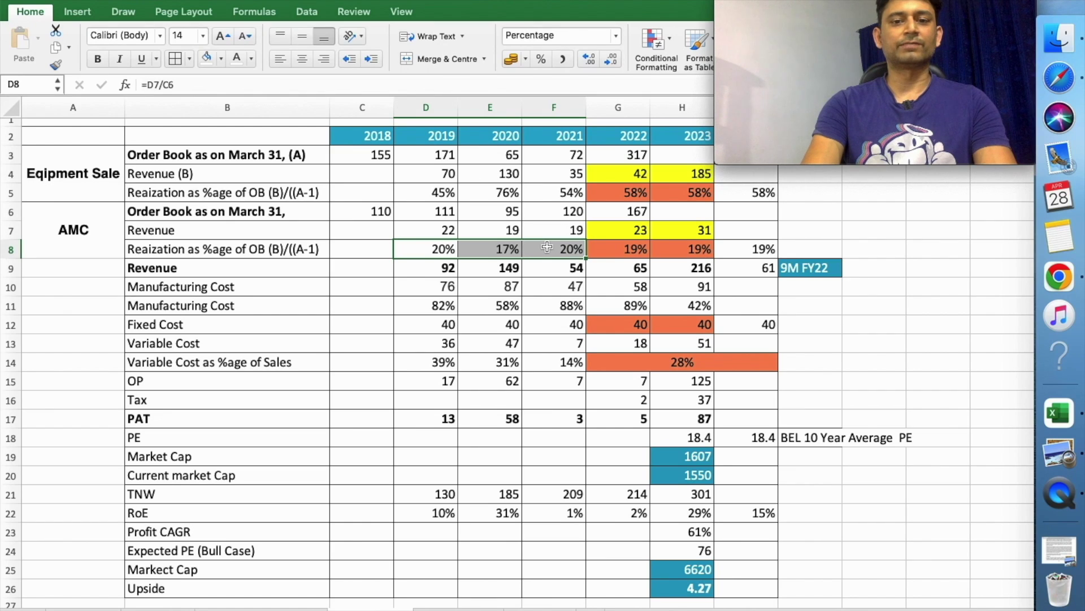
pyautogui.click(619, 251)
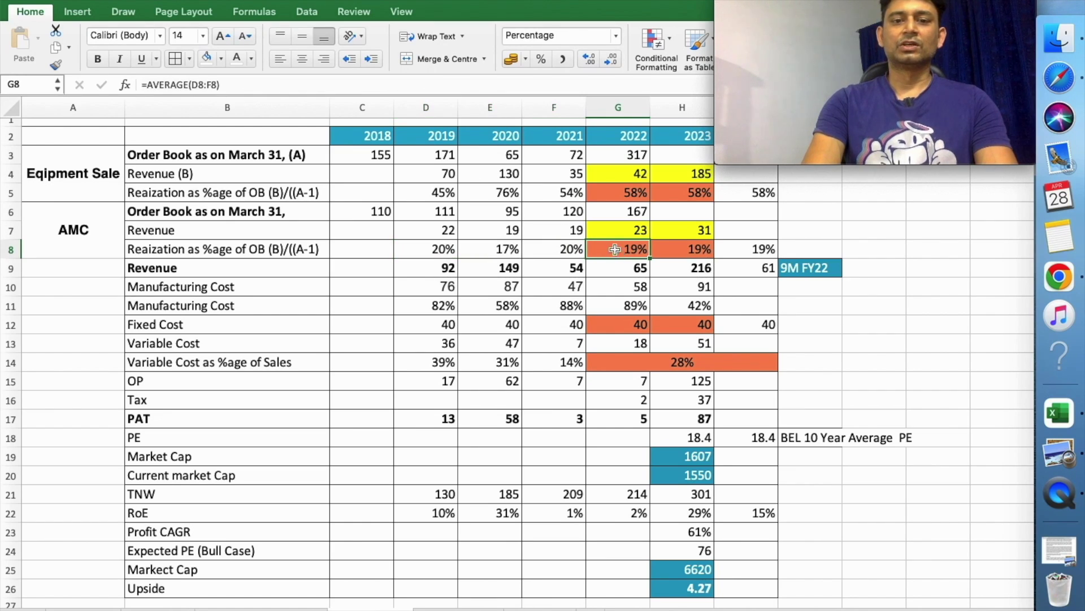
pyautogui.click(567, 211)
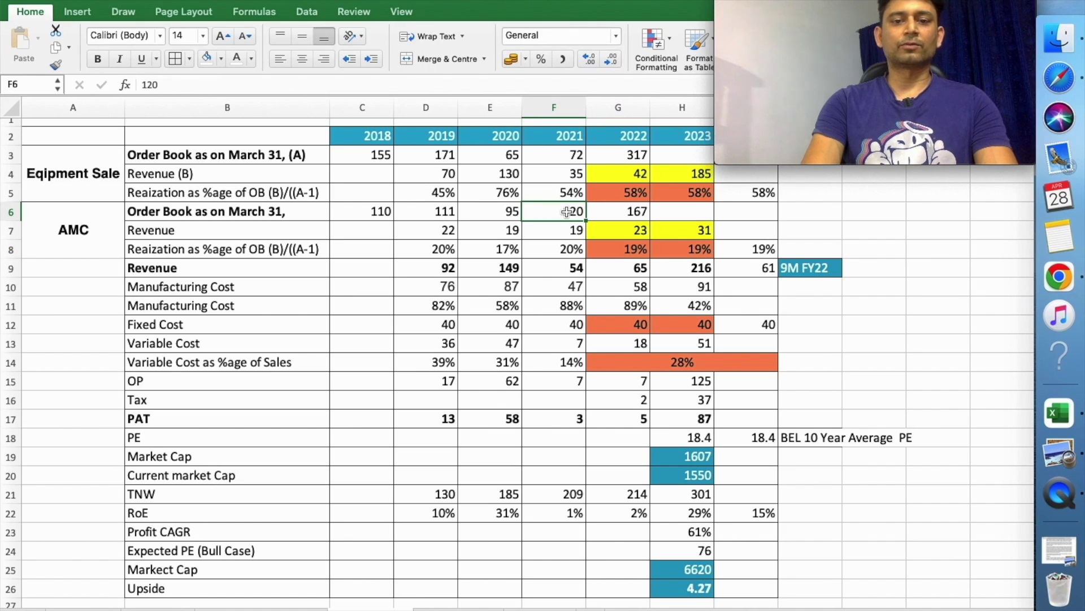
pyautogui.click(631, 234)
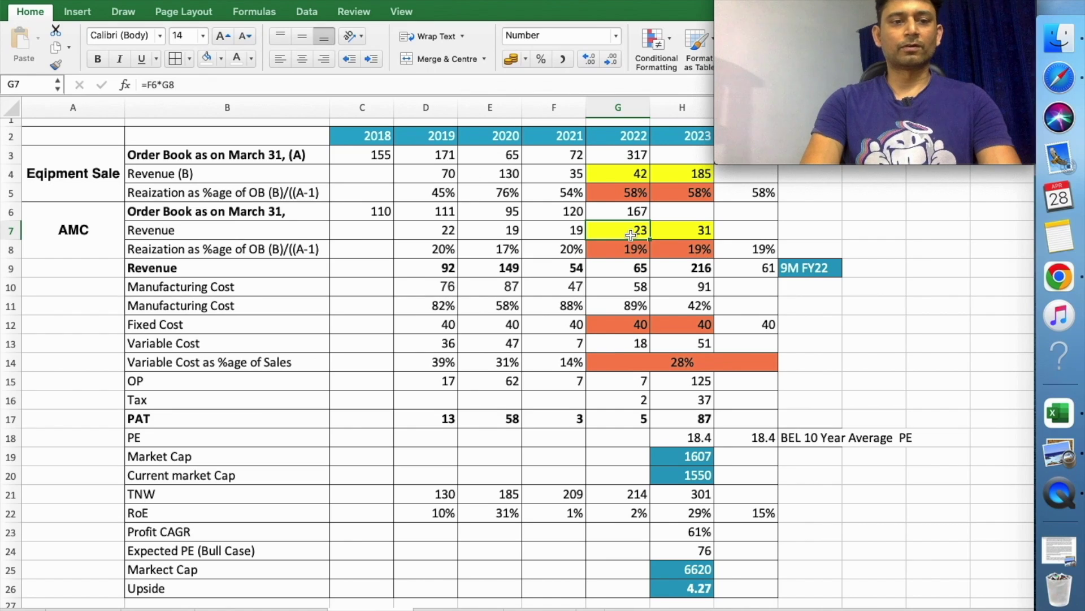
pyautogui.click(703, 229)
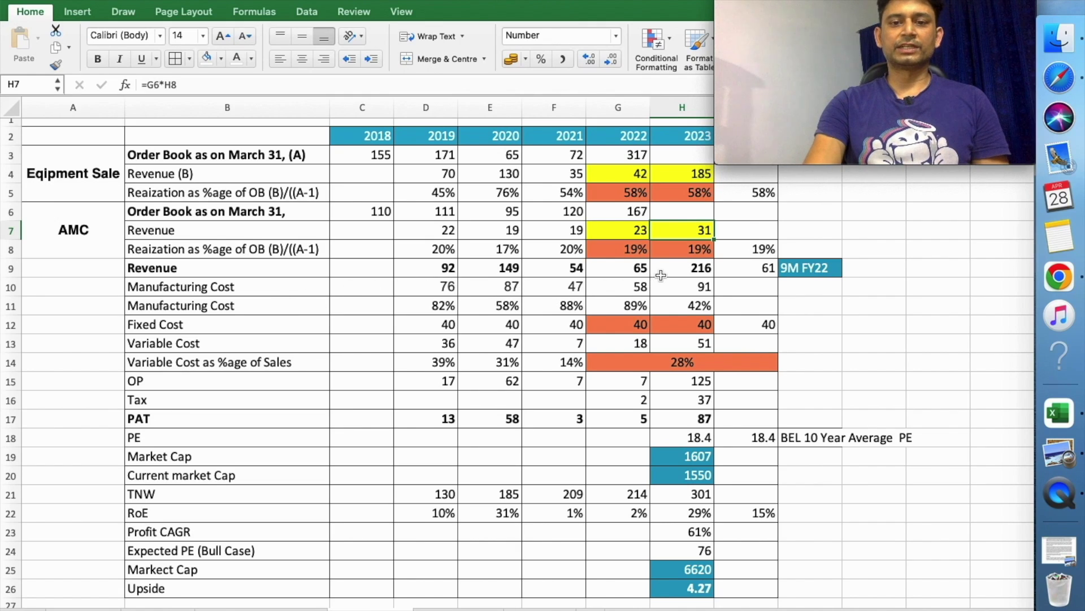
# Inspect the total revenue formulas for 2022 and 2023 and compare the 2022 projection with the 9M FY22 revenue
pyautogui.click(629, 268)
pyautogui.click(687, 269)
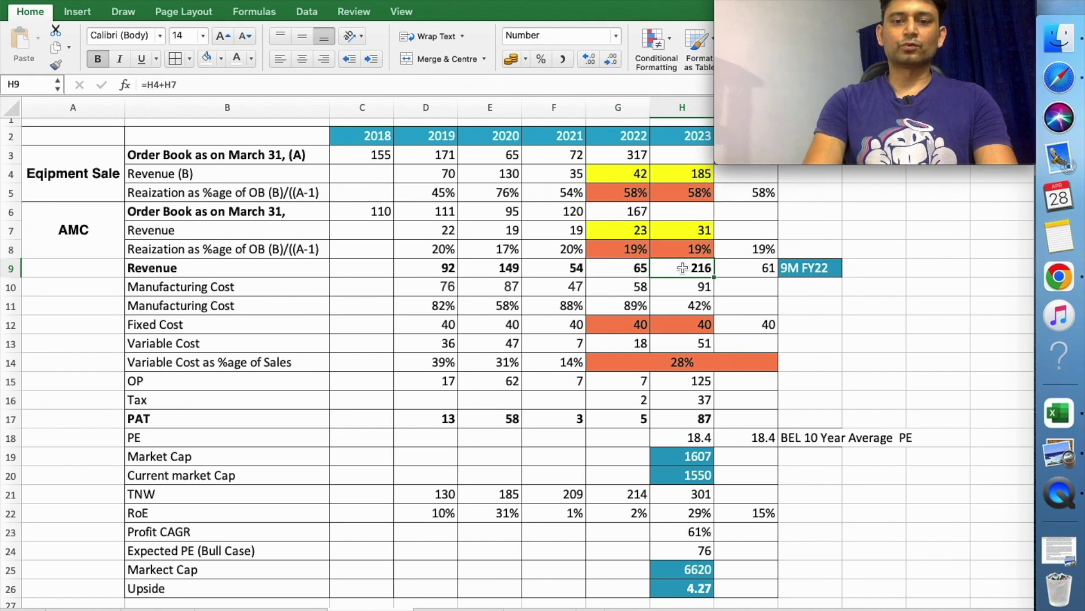
pyautogui.click(627, 269)
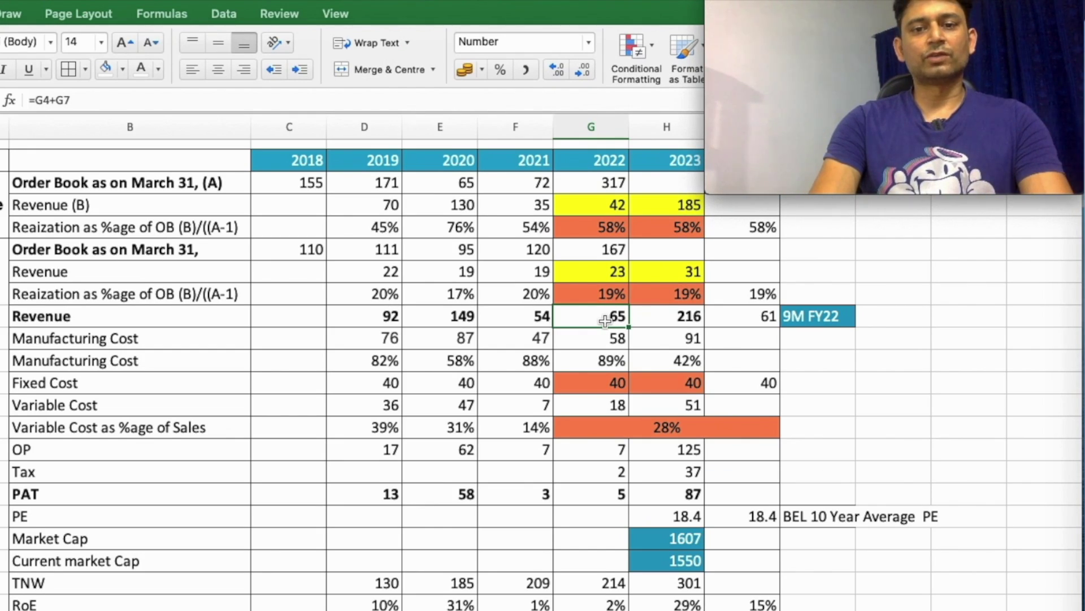
pyautogui.click(787, 318)
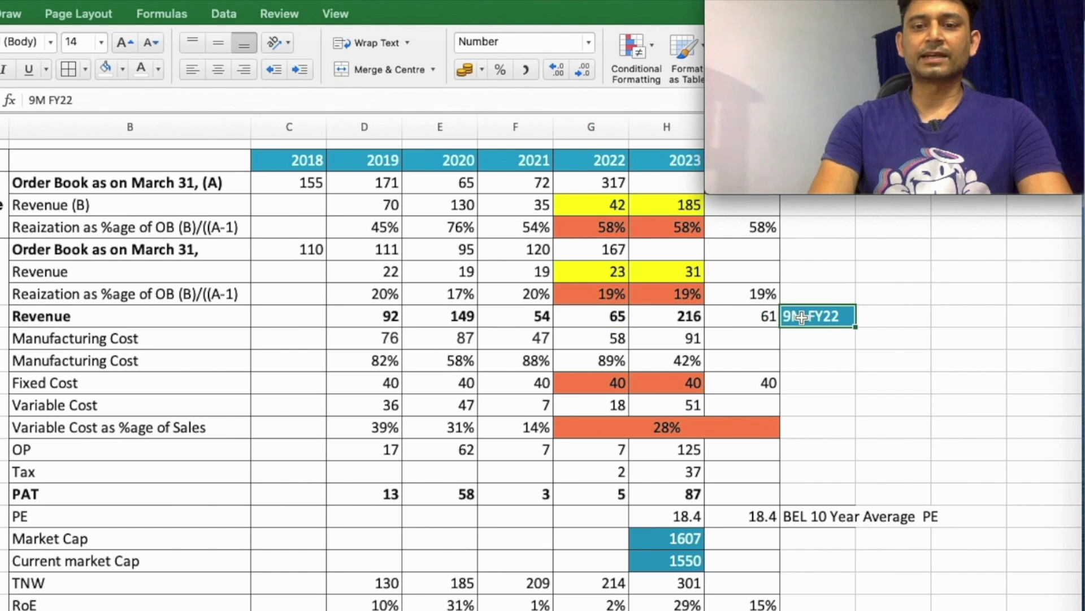
pyautogui.click(758, 316)
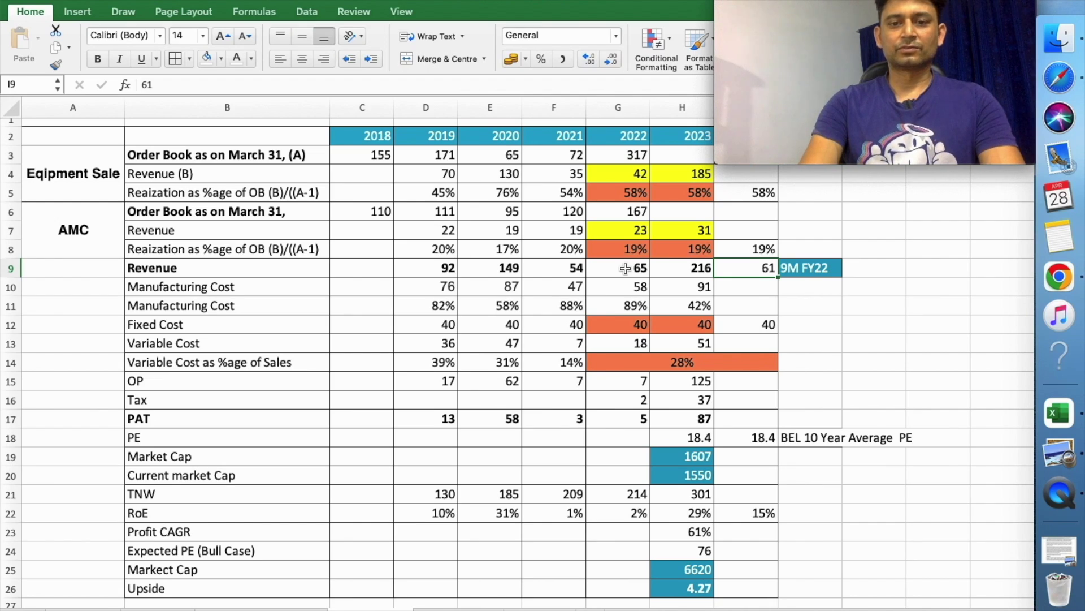
pyautogui.click(625, 268)
pyautogui.click(764, 268)
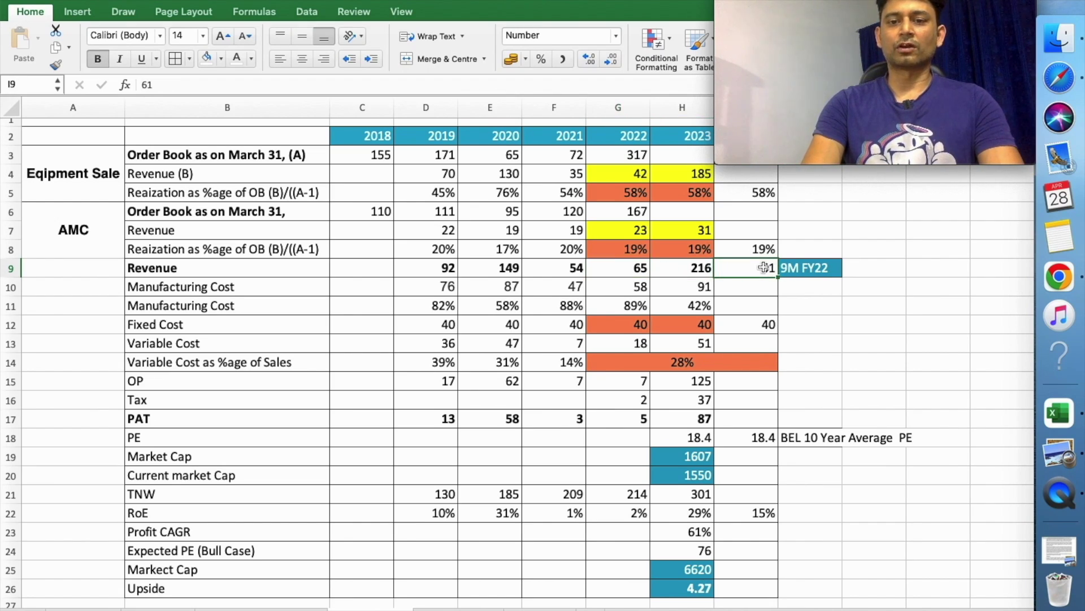
pyautogui.click(639, 267)
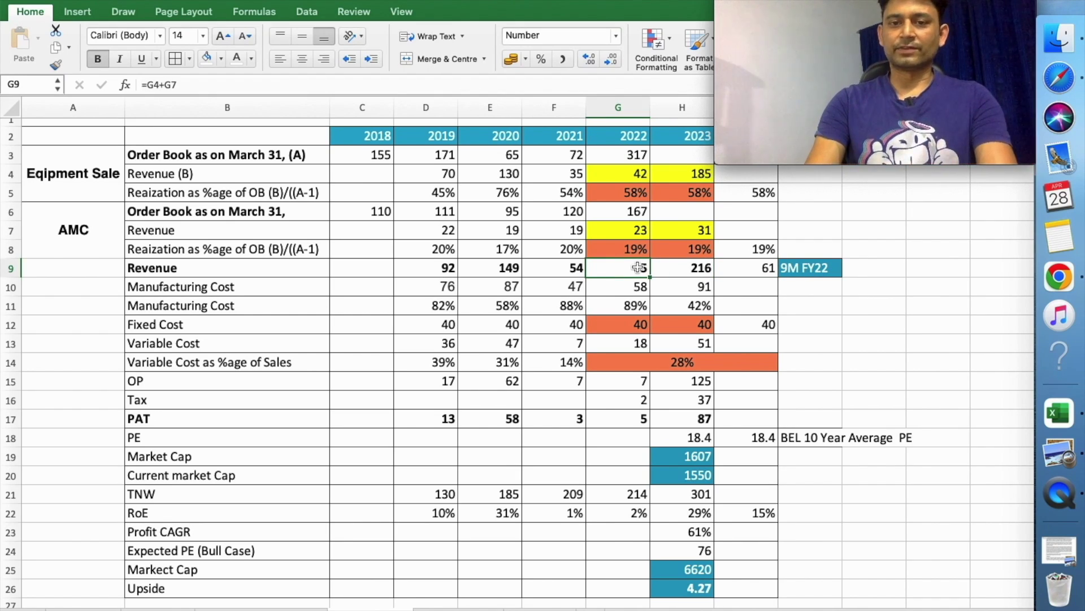
pyautogui.click(694, 269)
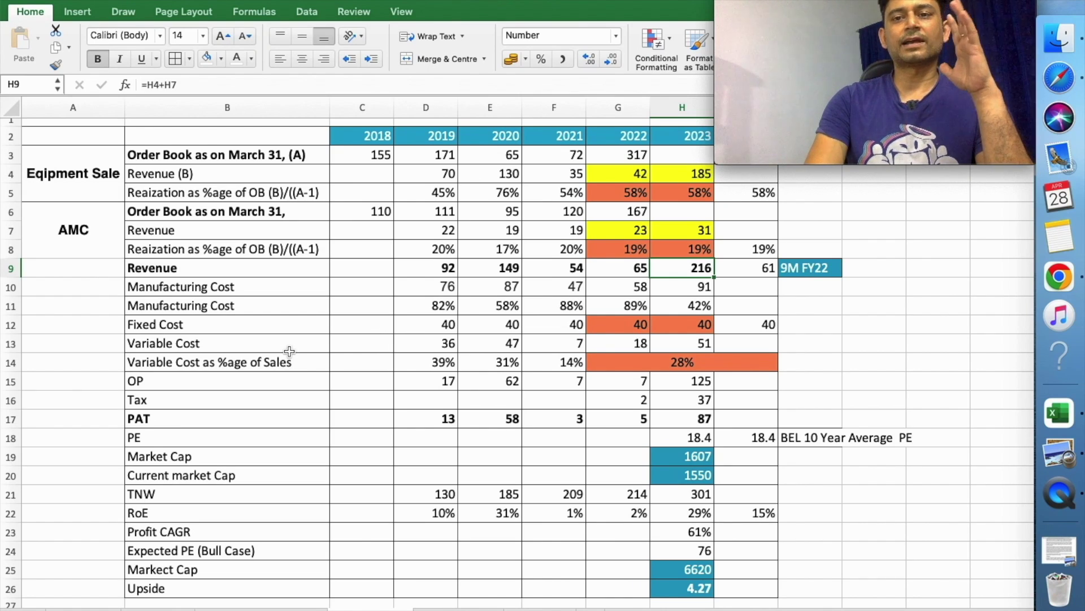
# Review the fixed cost entries for 2019 to 2021 and the fixed cost assumption for 2022
pyautogui.click(448, 324)
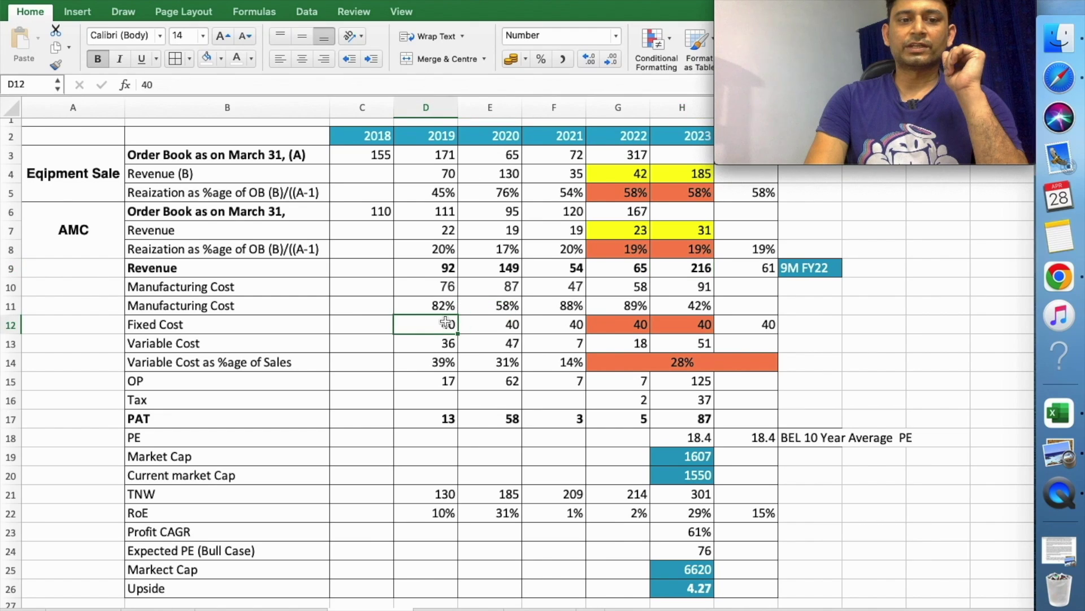
pyautogui.click(498, 324)
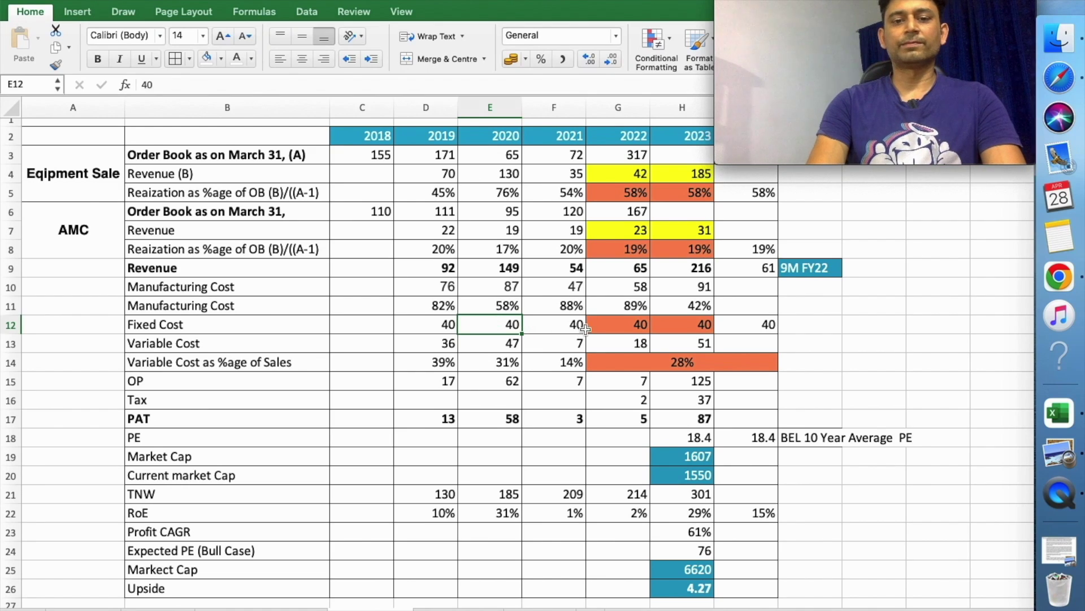
pyautogui.click(604, 326)
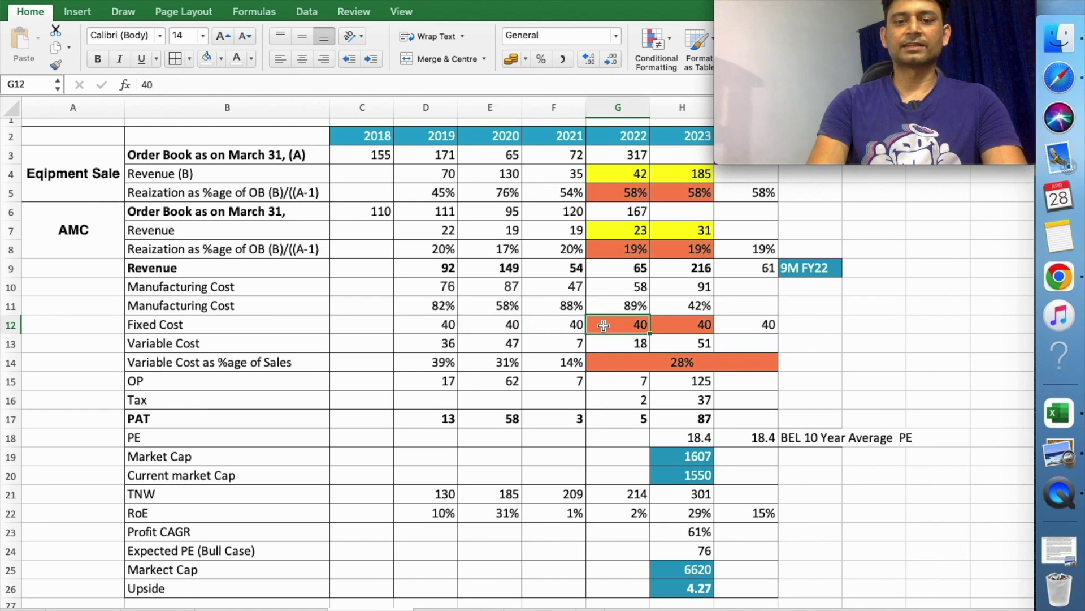
pyautogui.click(571, 326)
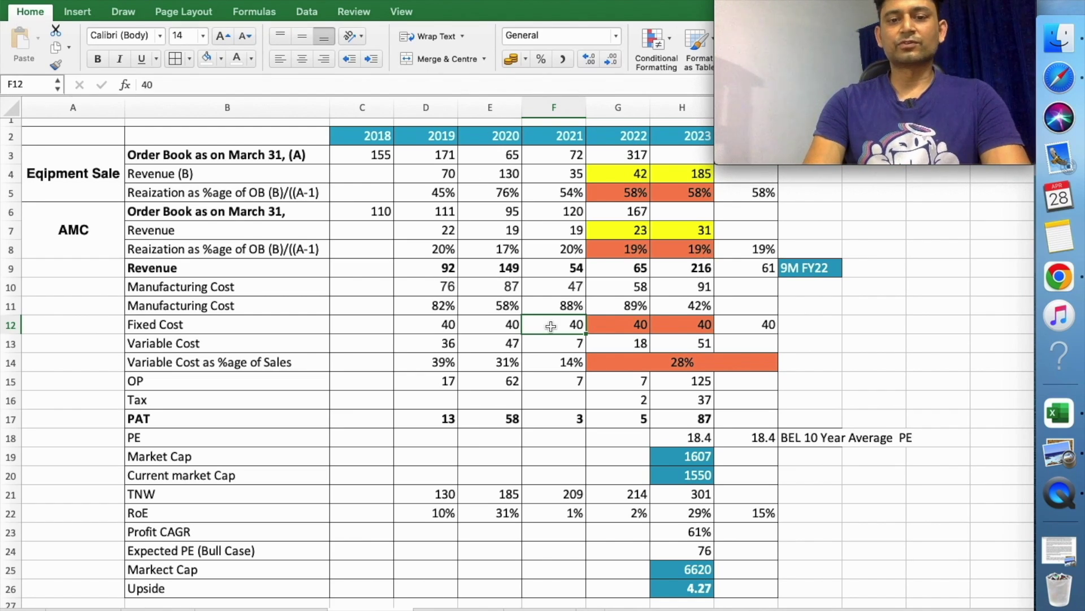
pyautogui.click(614, 327)
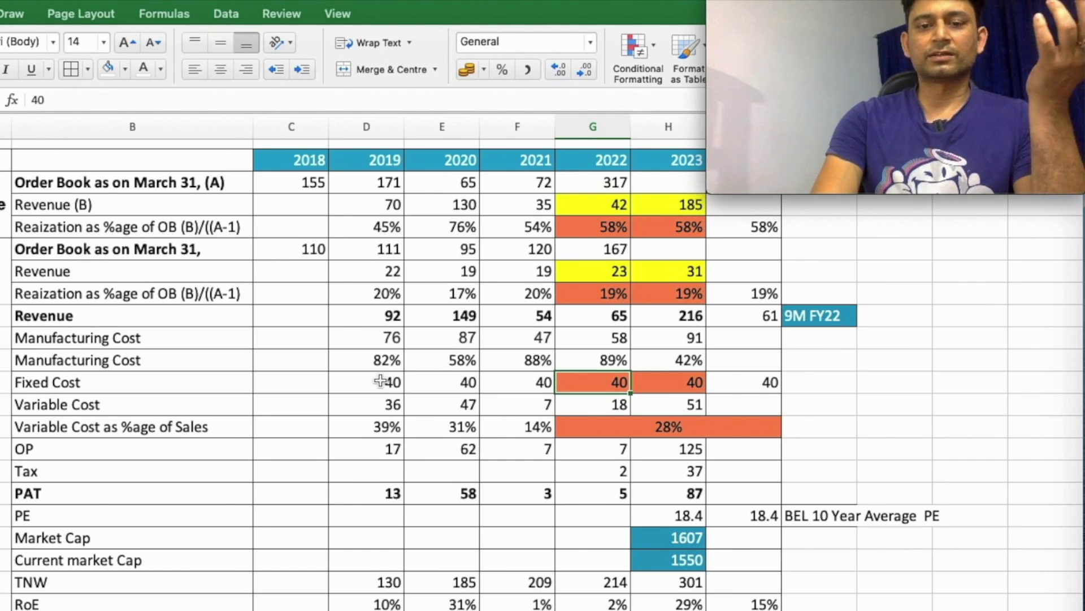
# Examine the 2019 variable cost formula and the manufacturing cost entries for 2019, 2020 and 2021
pyautogui.click(362, 405)
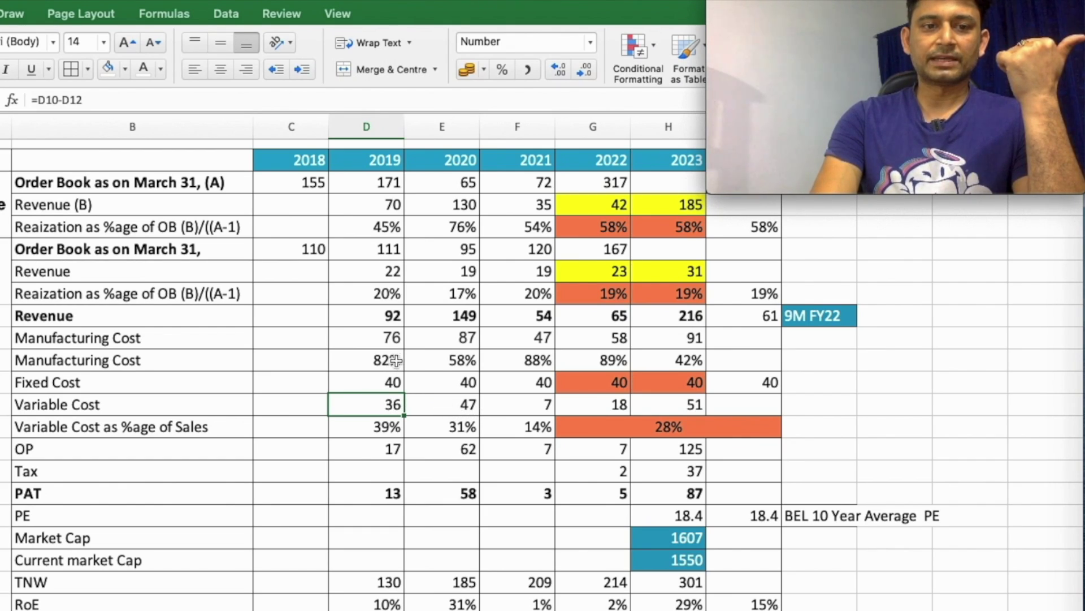
pyautogui.click(382, 334)
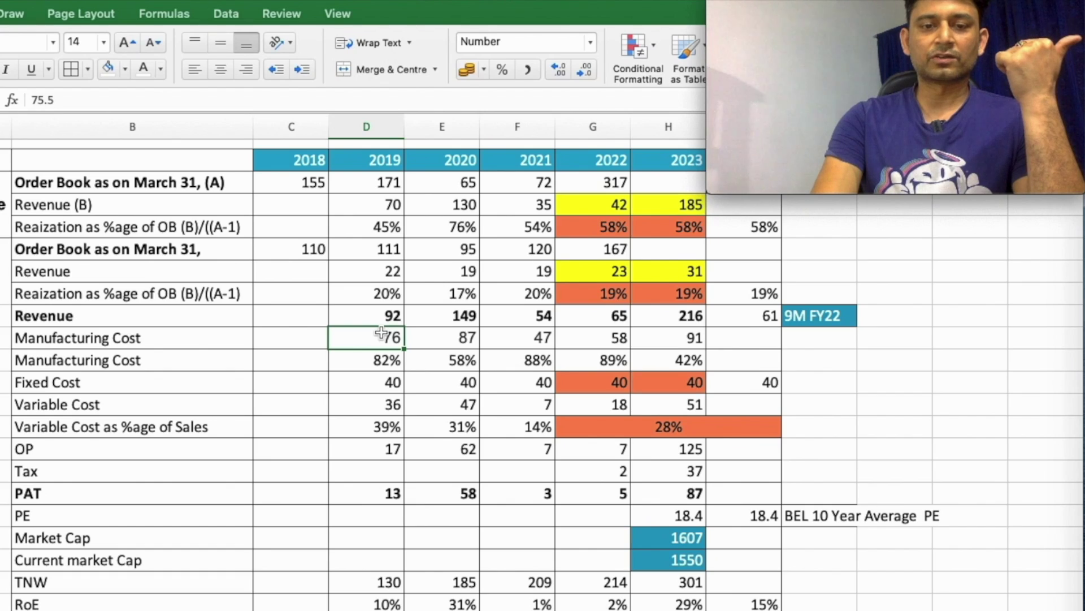
pyautogui.click(457, 338)
pyautogui.click(518, 341)
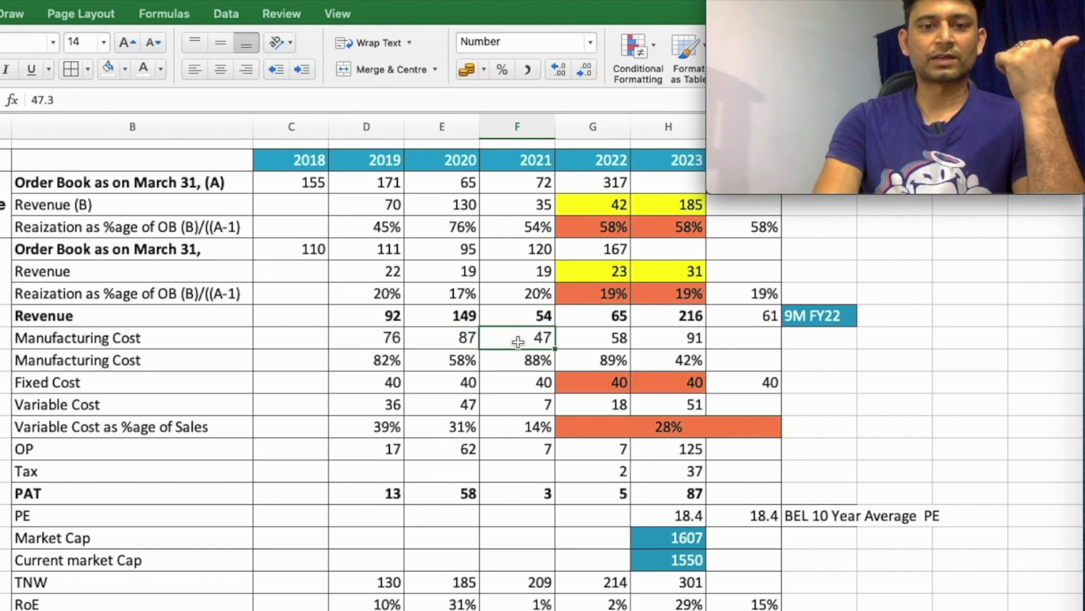
# Trace how variable cost is derived from manufacturing cost and fixed cost for 2019 and 2020
pyautogui.click(374, 383)
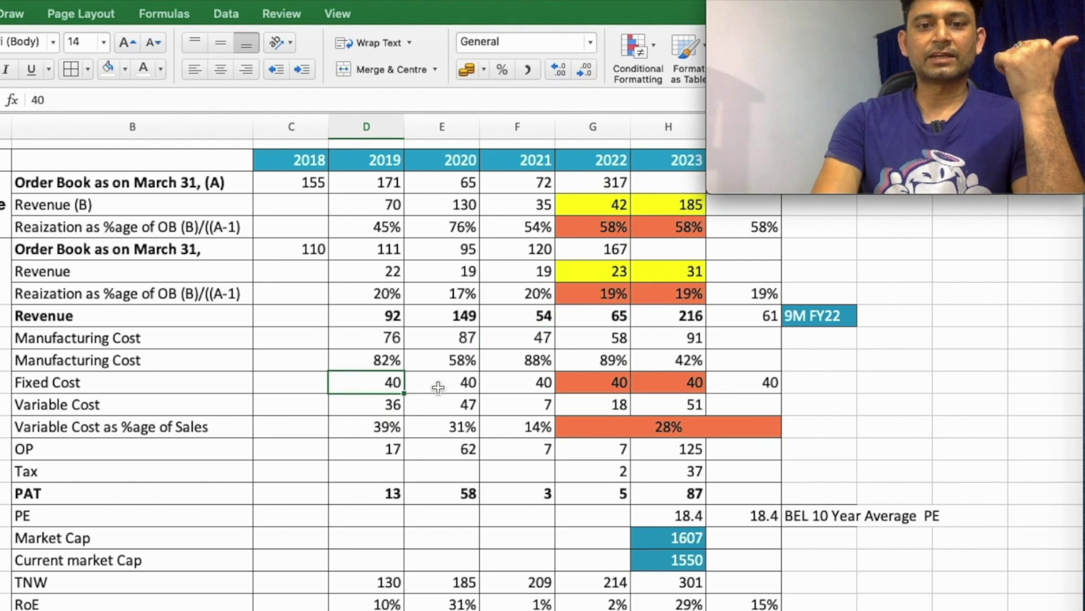
pyautogui.click(384, 339)
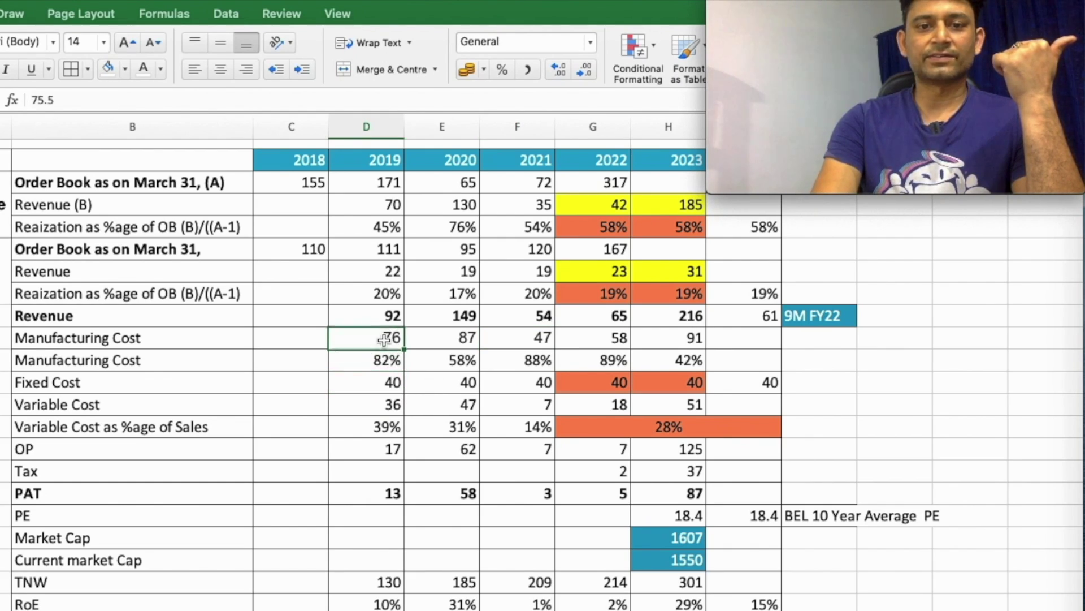
pyautogui.click(377, 382)
pyautogui.click(379, 407)
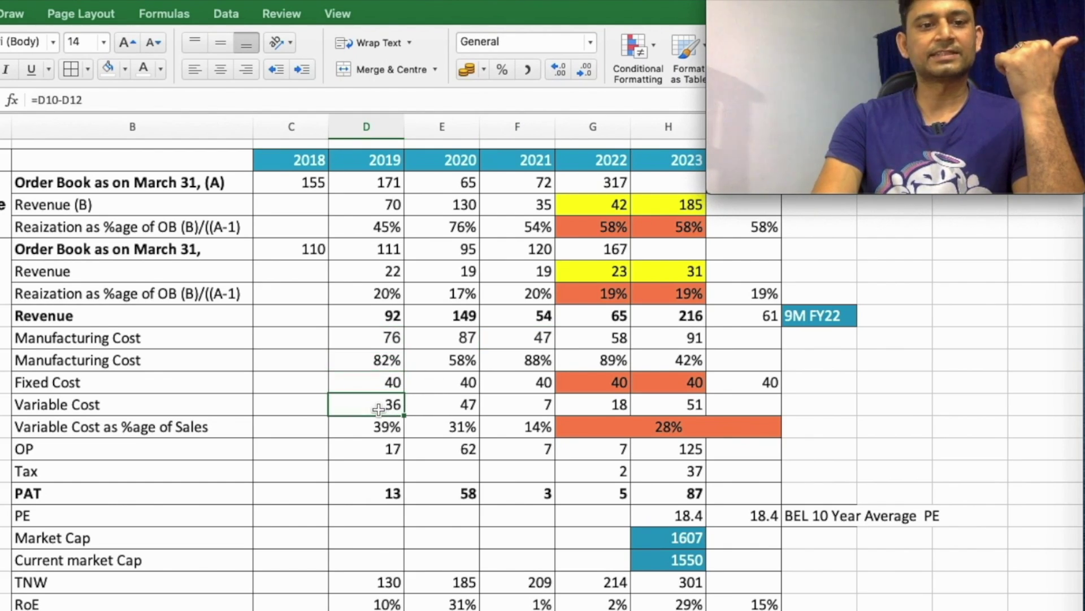
pyautogui.click(431, 405)
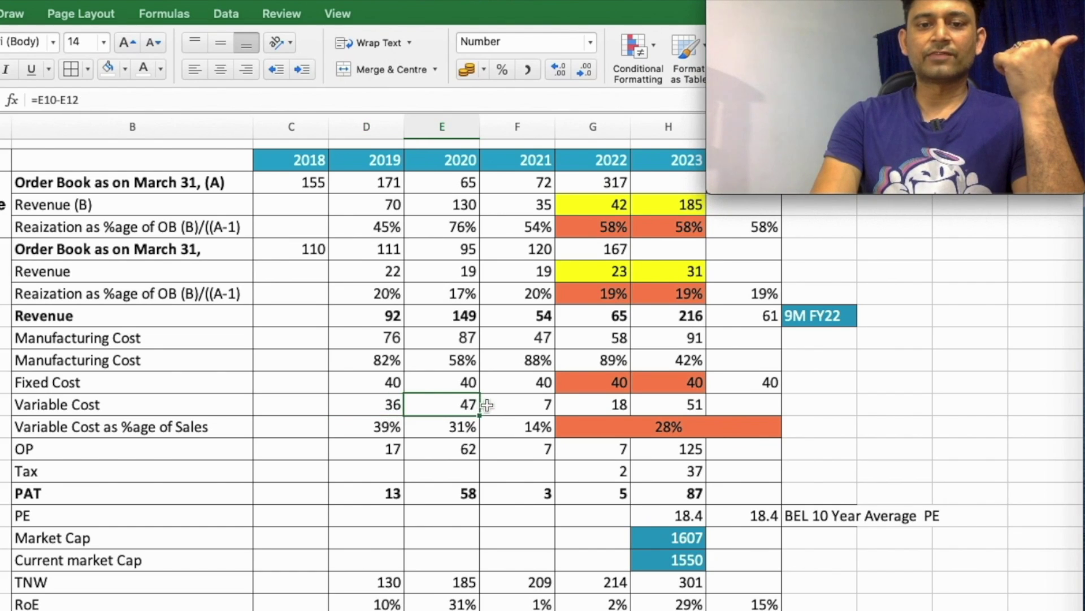
pyautogui.click(387, 403)
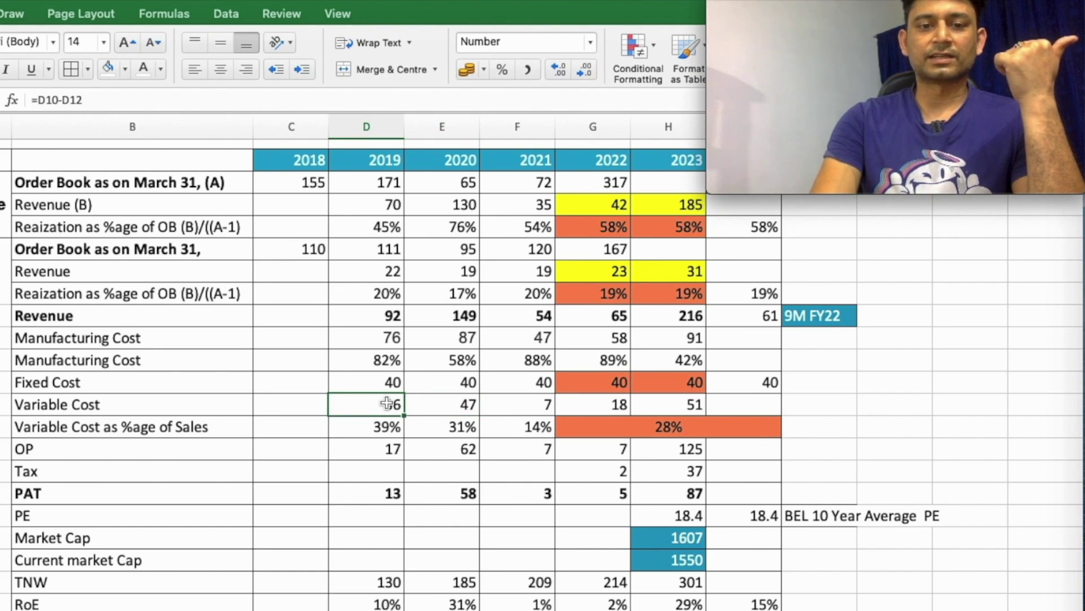
# Inspect the variable cost as a percentage of sales for 2019 to 2021 and the average formula used for the projected years
pyautogui.click(386, 427)
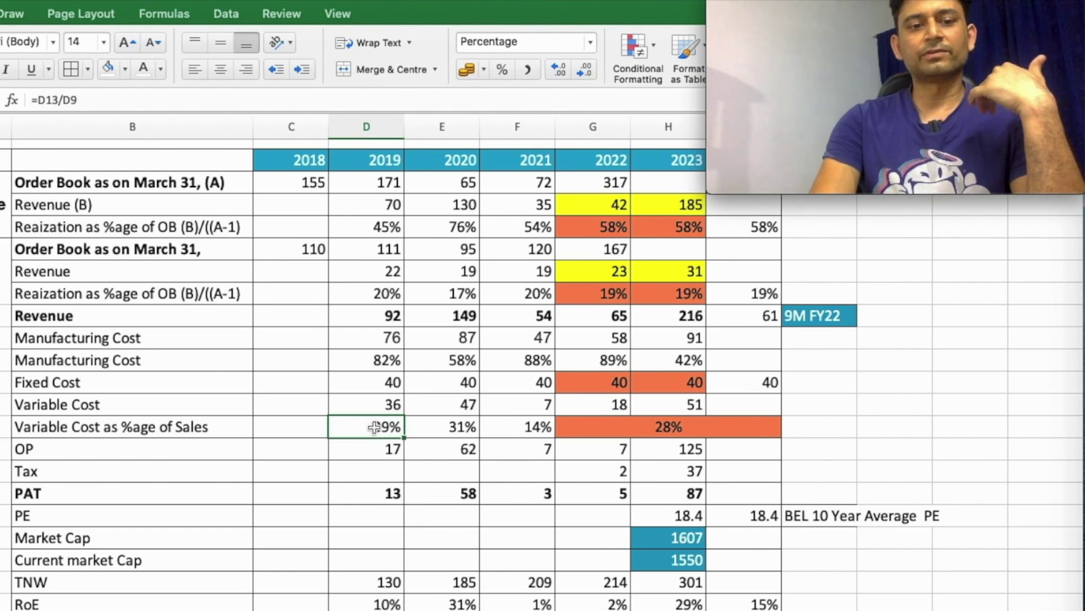
pyautogui.click(158, 424)
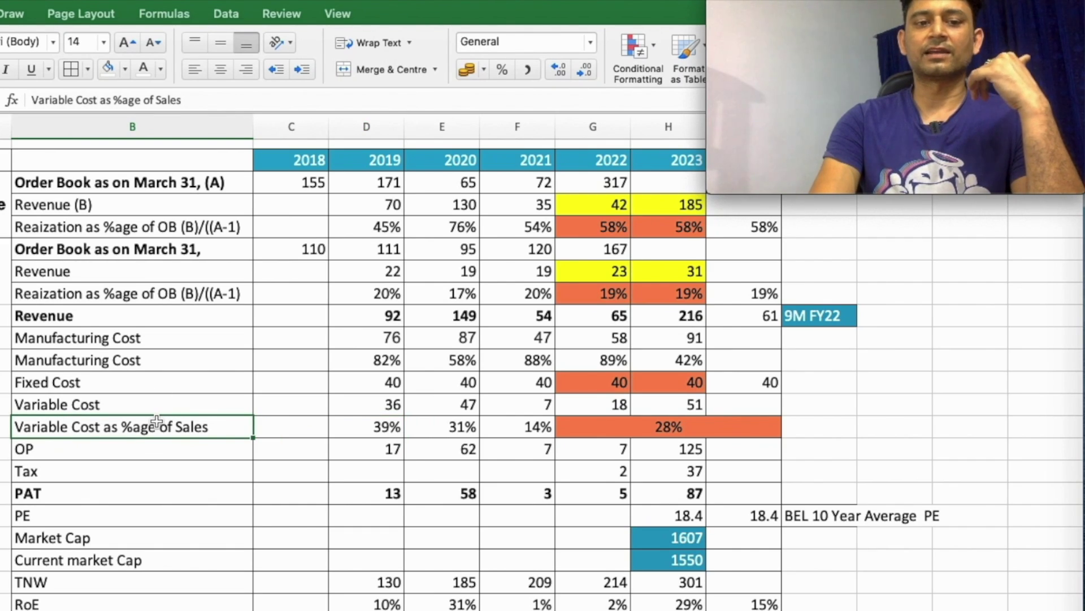
pyautogui.click(371, 428)
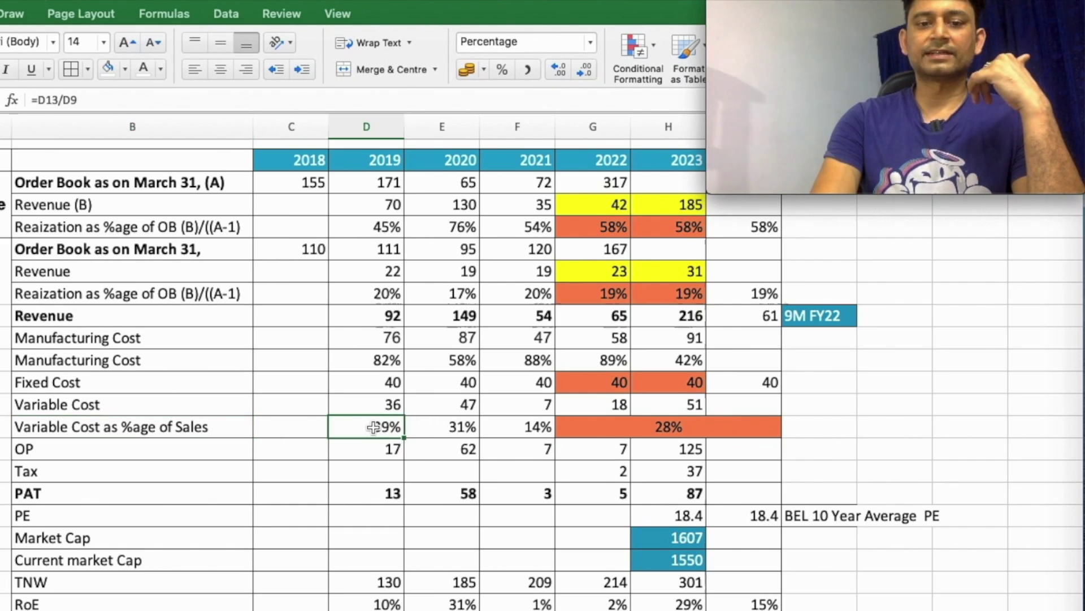
pyautogui.click(465, 427)
pyautogui.click(525, 427)
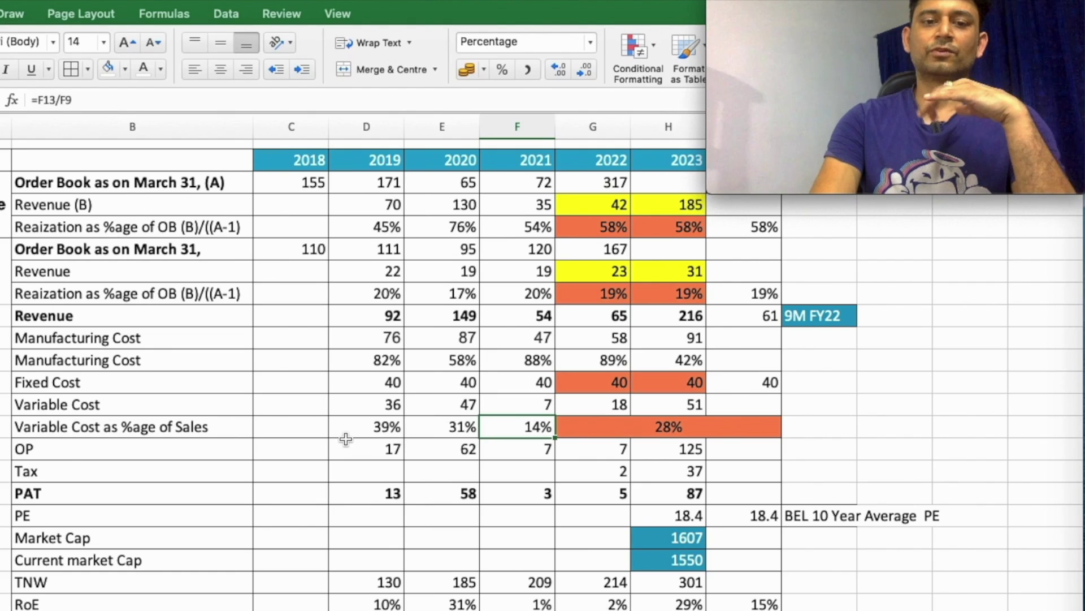
pyautogui.click(601, 429)
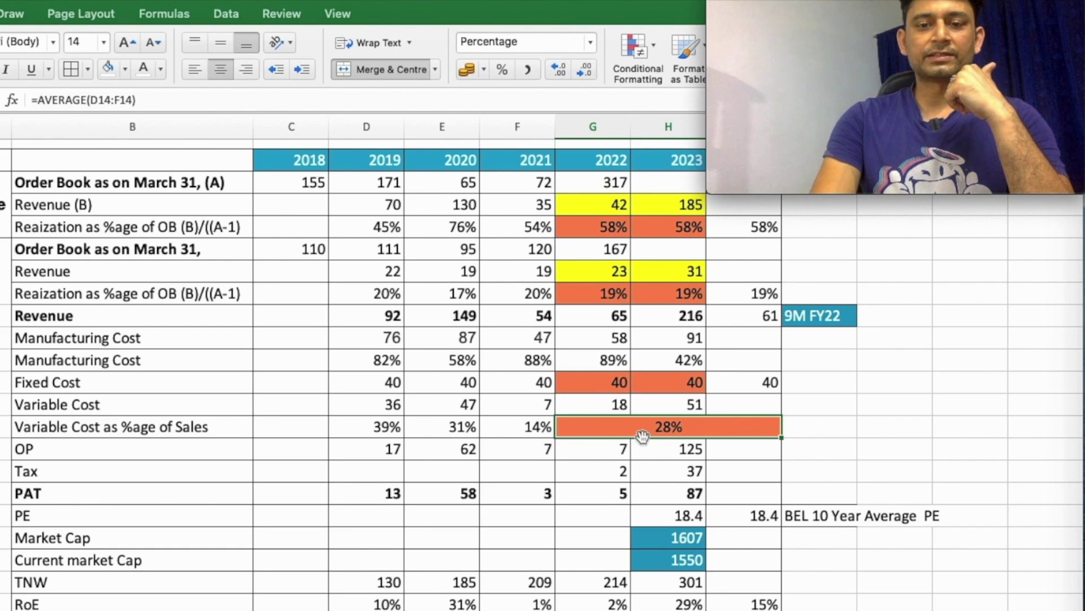
# Check the 2022 operating profit formula and the variable cost formulas for 2022 and 2023
pyautogui.click(603, 453)
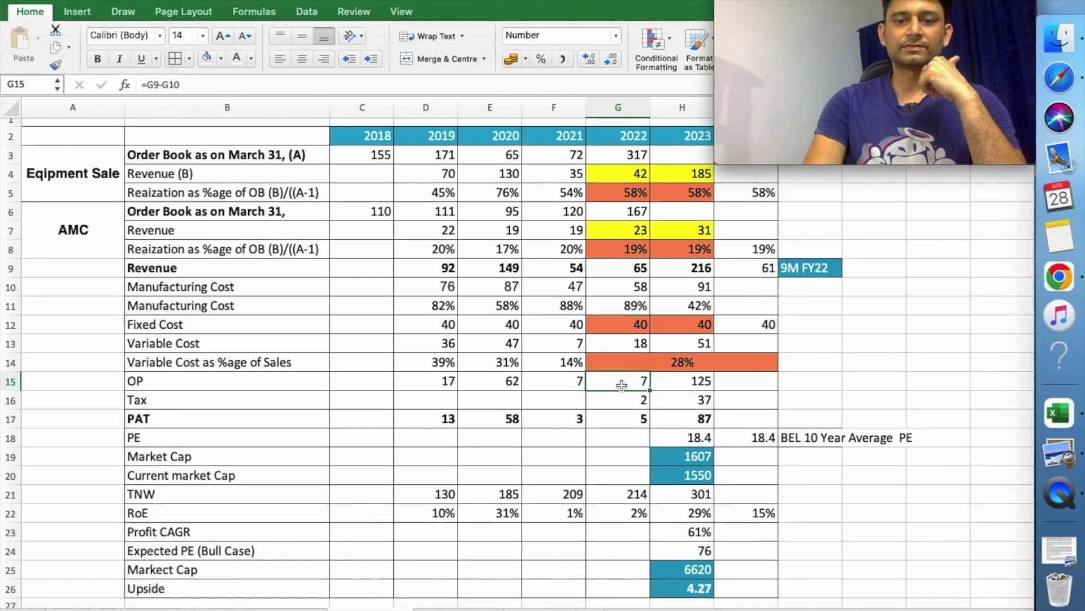
pyautogui.click(635, 343)
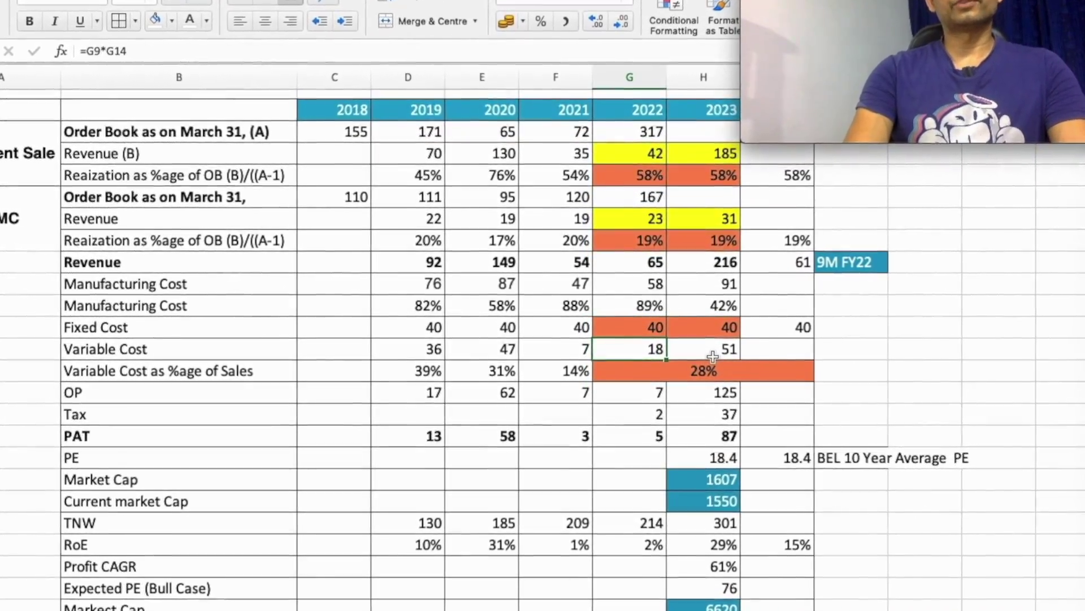
pyautogui.click(713, 356)
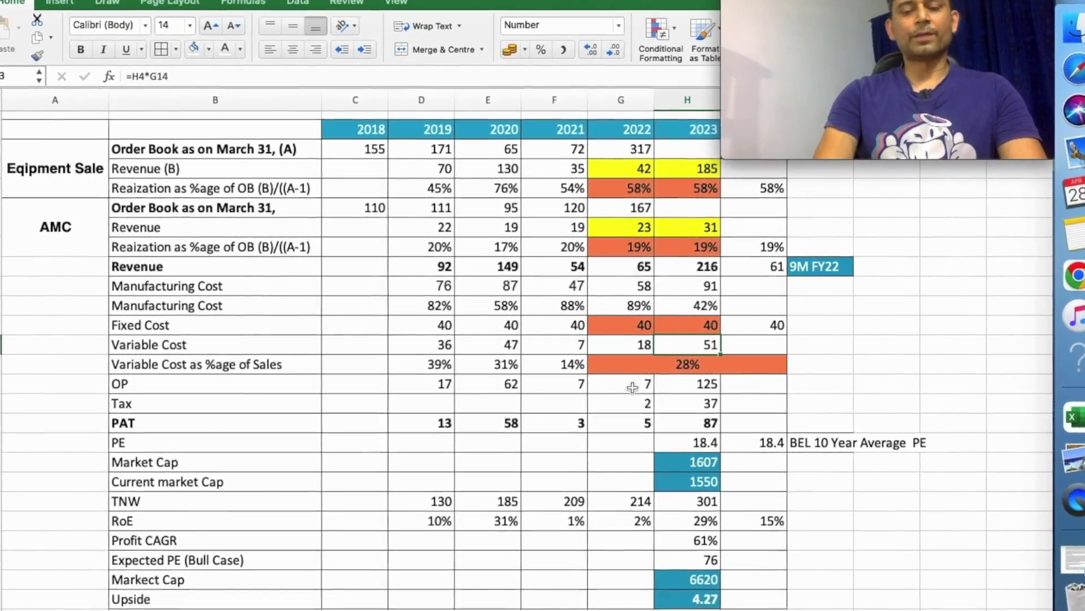
# Trace the 2022 operating profit back through total revenue, manufacturing cost, fixed cost and variable cost
pyautogui.click(632, 387)
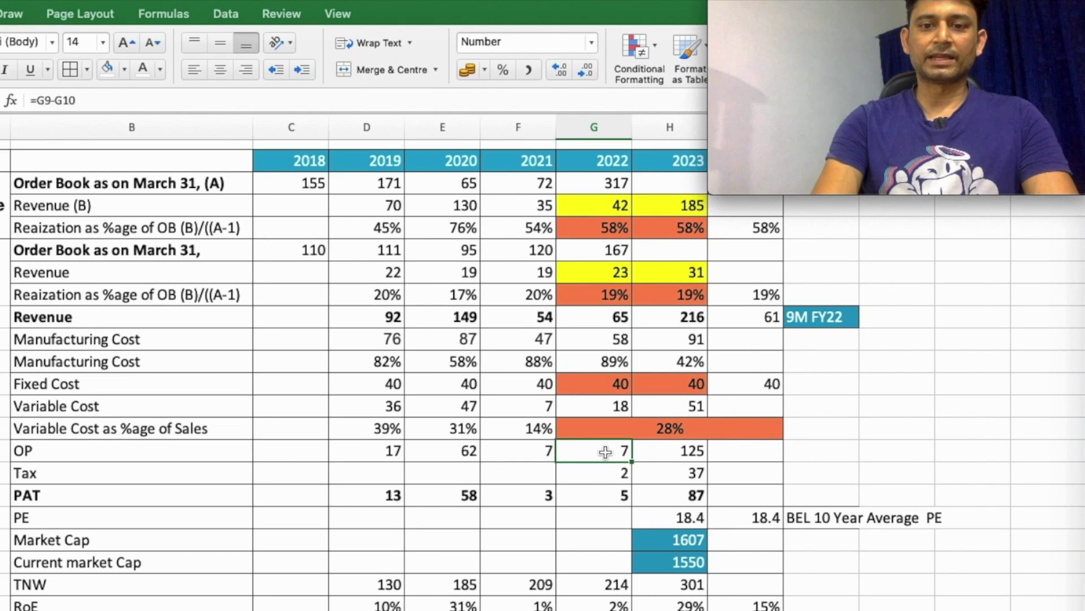
pyautogui.click(616, 318)
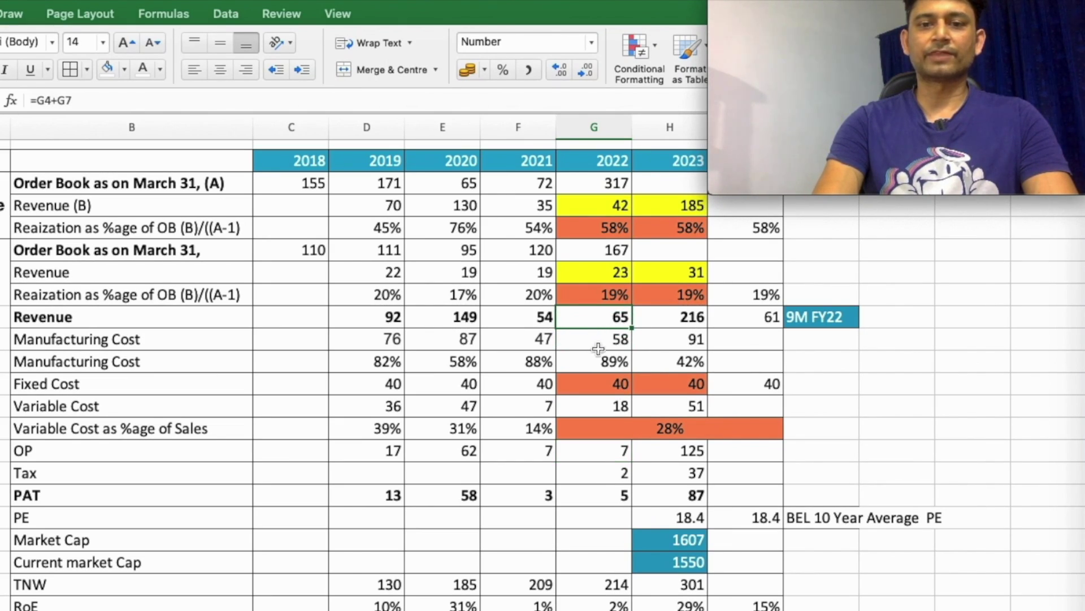
pyautogui.click(613, 339)
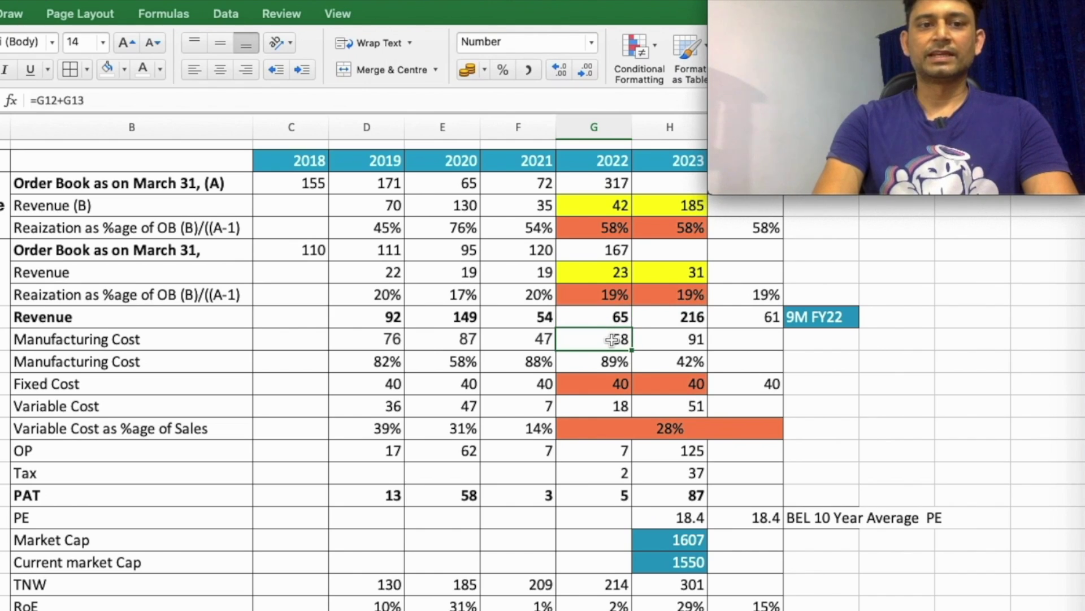
pyautogui.click(601, 391)
pyautogui.click(600, 409)
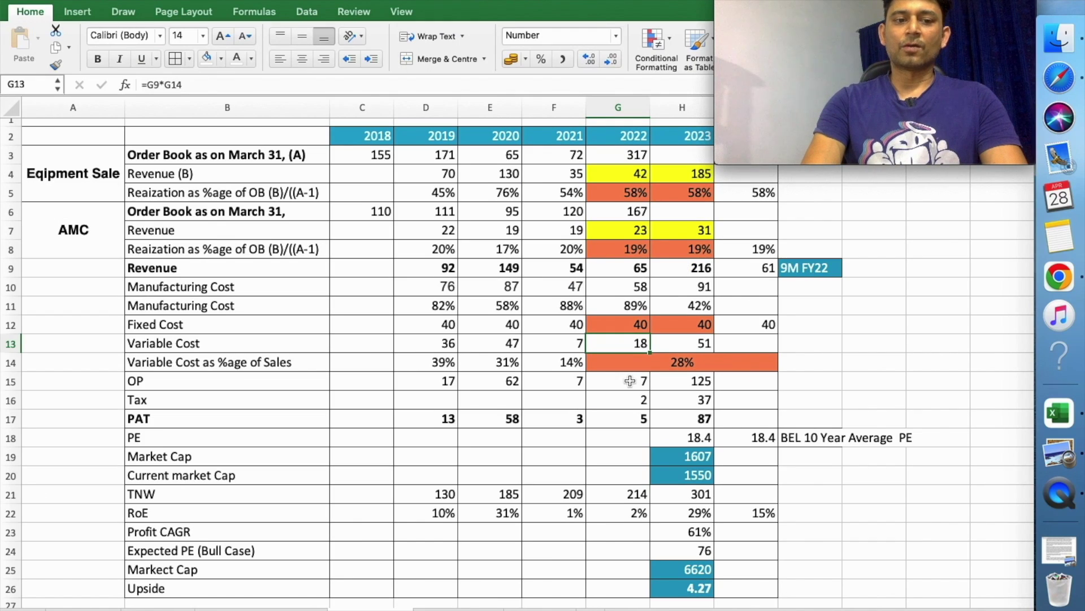
pyautogui.click(630, 381)
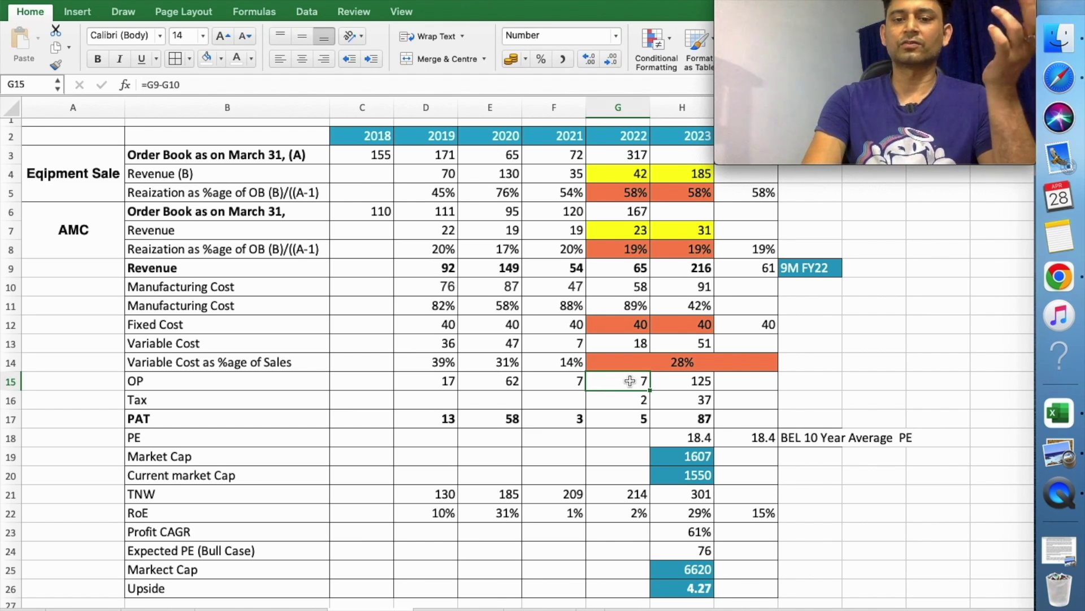
# Review the 2023 operating profit, tax and PAT formulas and compare the PAT projections for 2022 and 2023
pyautogui.click(684, 384)
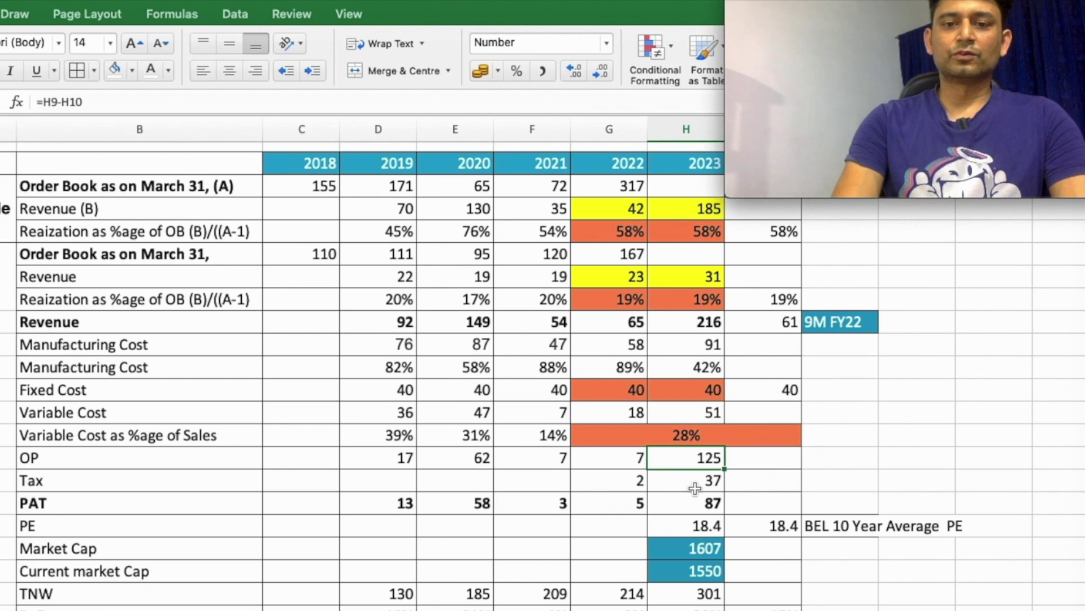
pyautogui.click(691, 403)
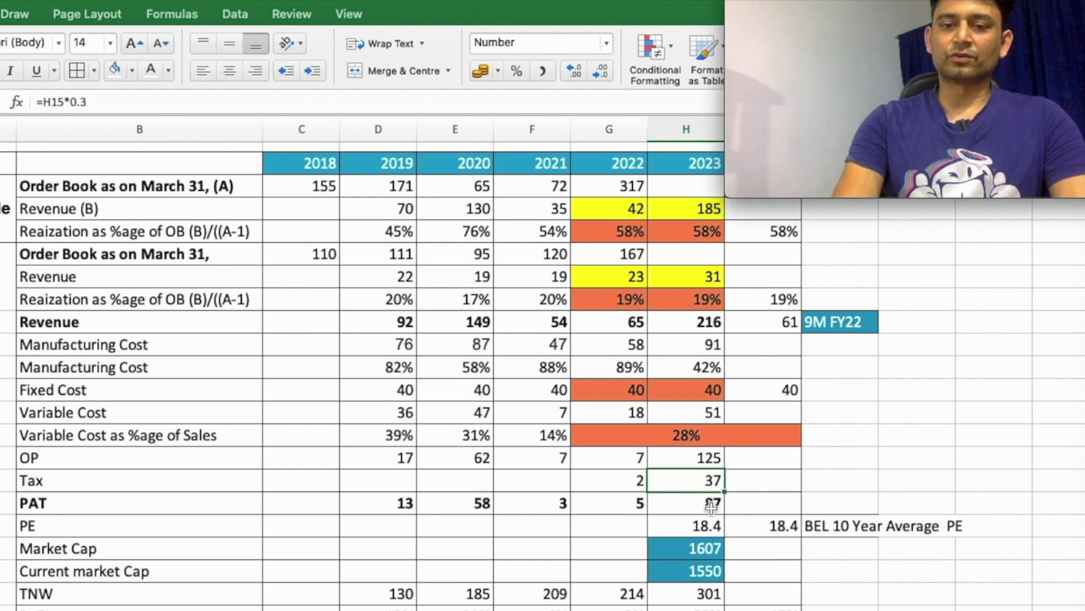
pyautogui.click(687, 504)
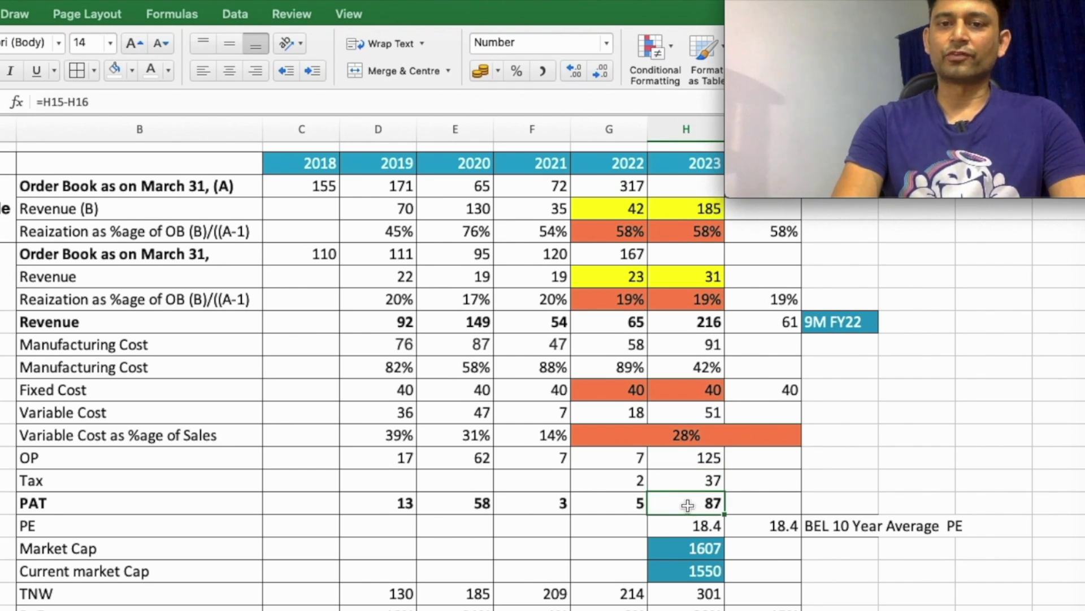
pyautogui.click(615, 502)
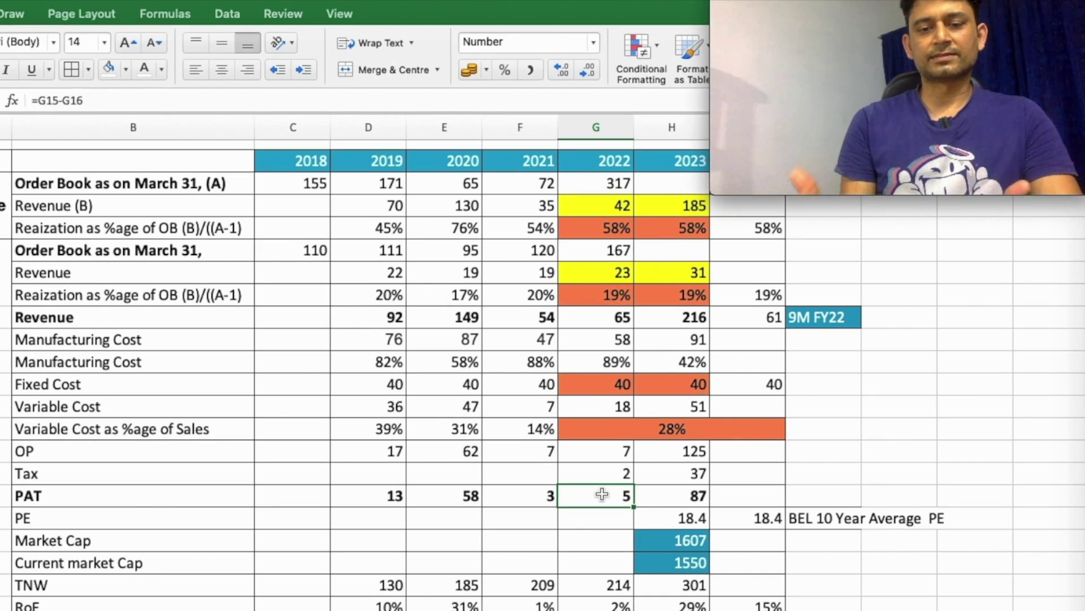
pyautogui.click(690, 496)
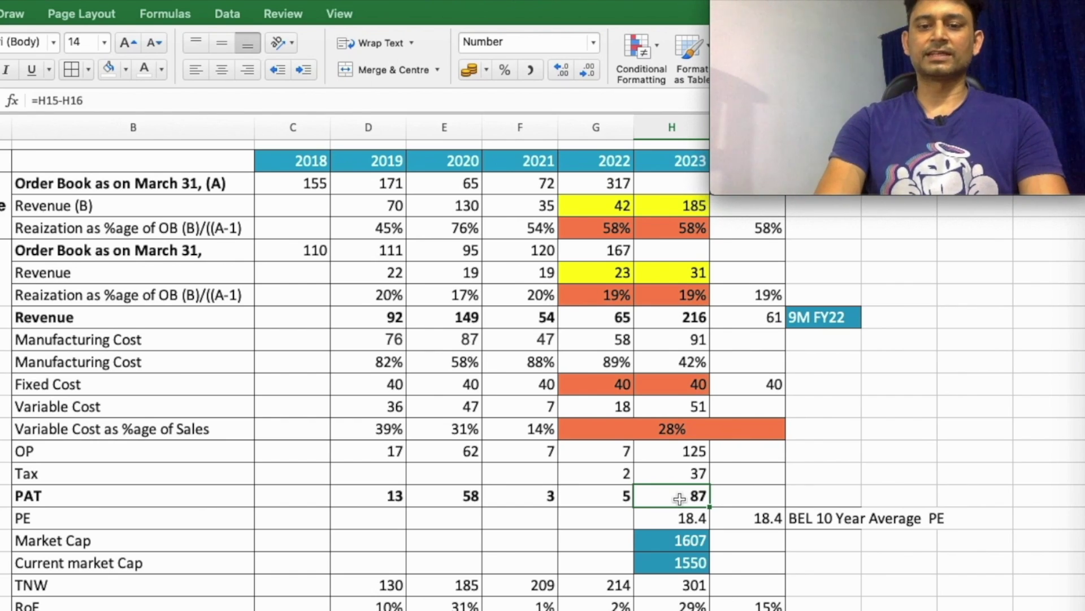
# Examine the 2023 PE assumption and its source, the BEL 10-year average PE
pyautogui.click(678, 517)
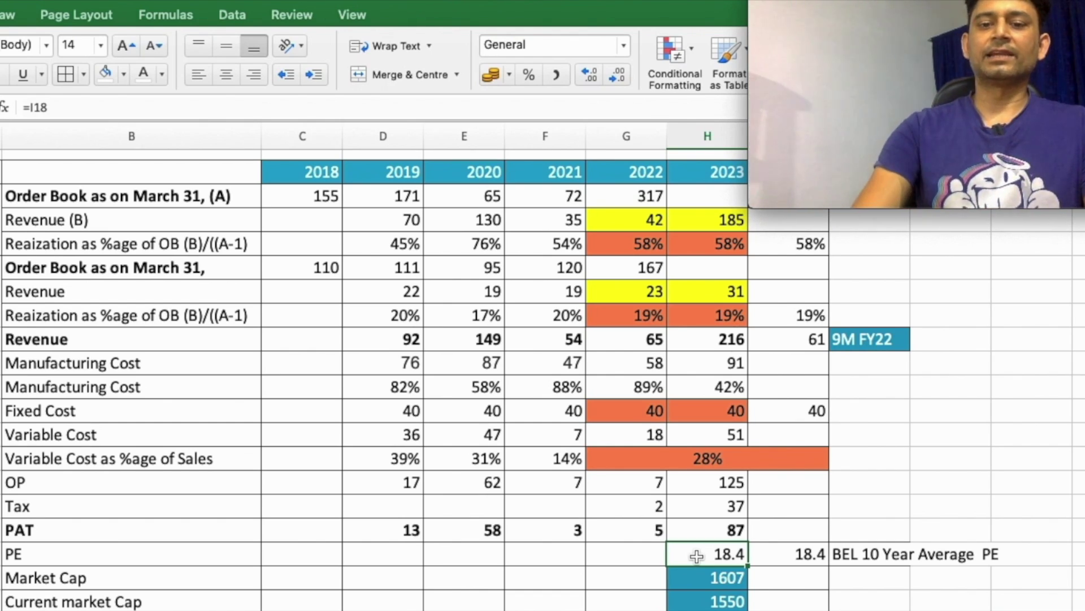
pyautogui.click(886, 558)
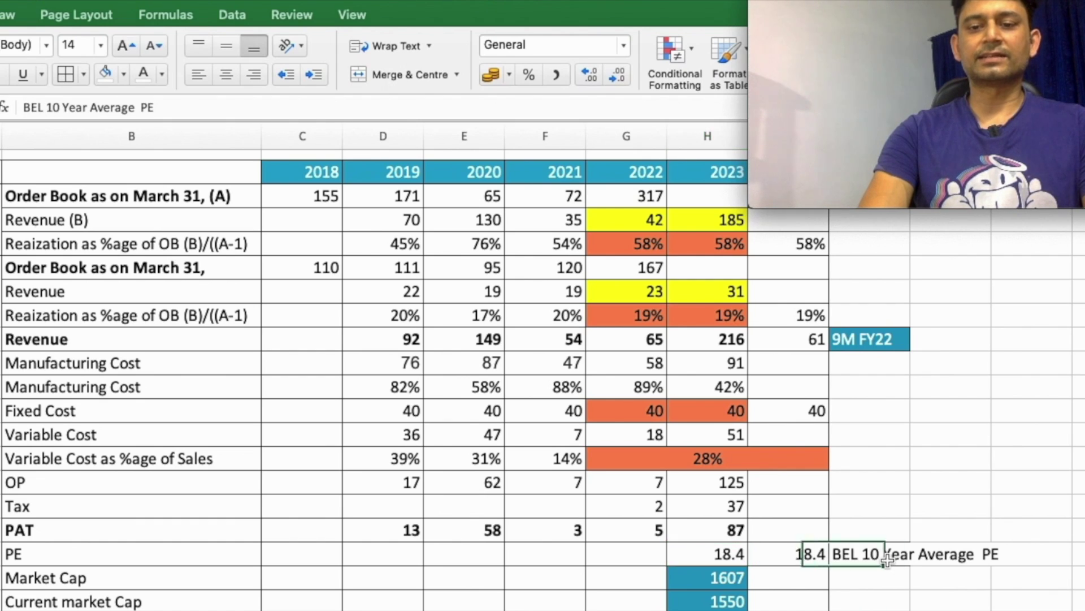
pyautogui.click(793, 554)
pyautogui.click(725, 555)
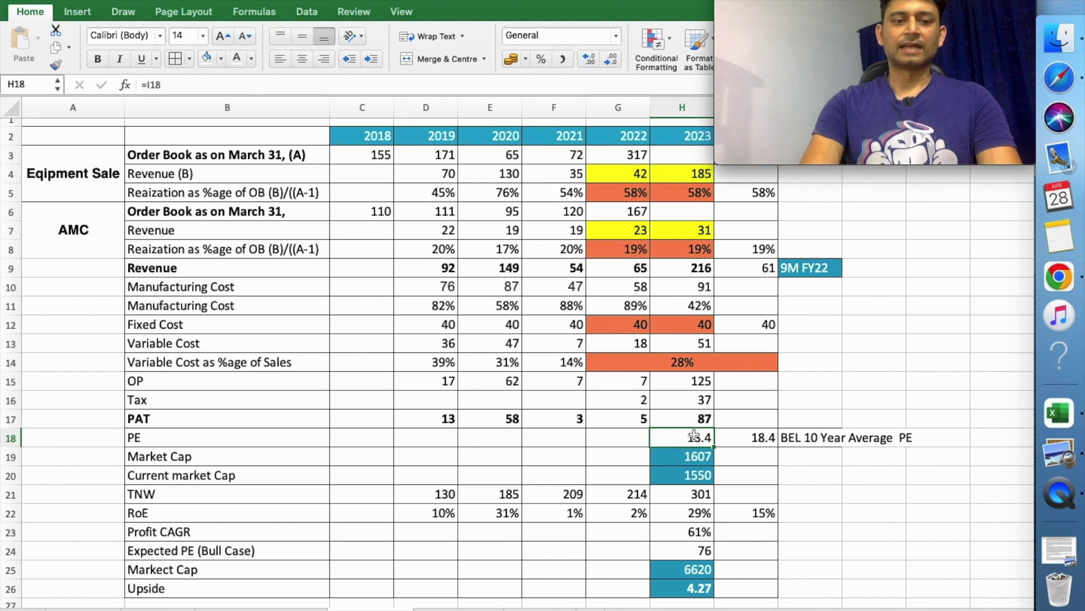
# Trace the 2023 market cap estimate from PAT and PE, and compare it with the current market cap
pyautogui.click(692, 417)
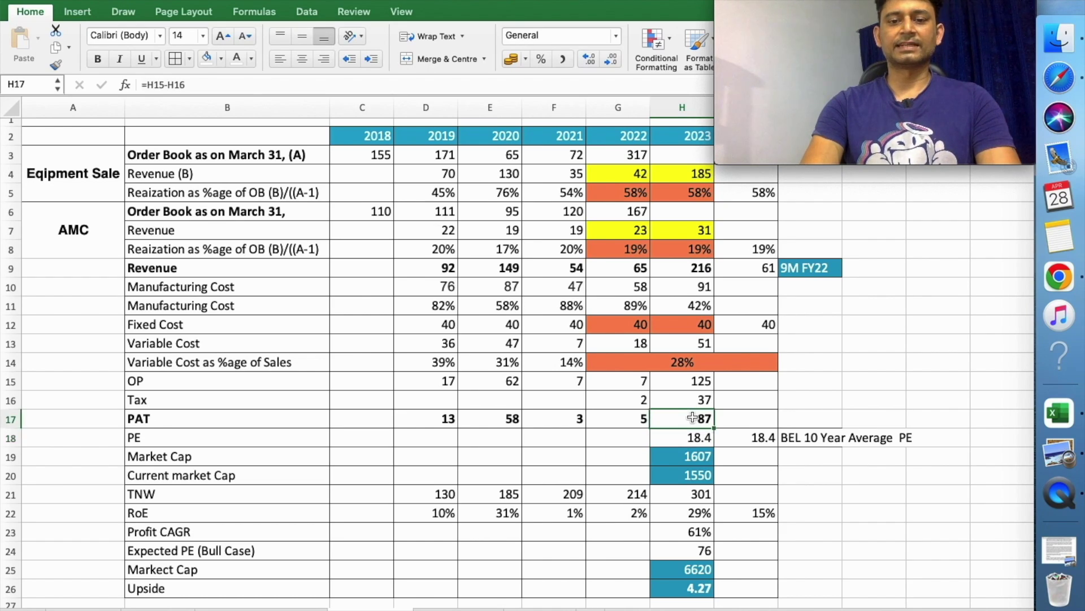
pyautogui.click(691, 435)
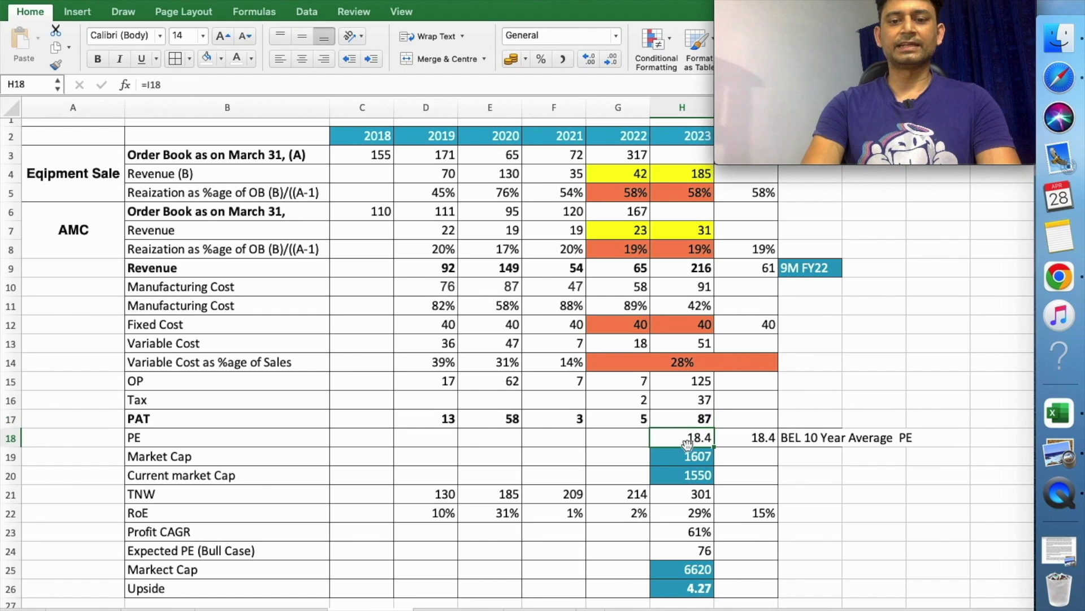
pyautogui.click(688, 455)
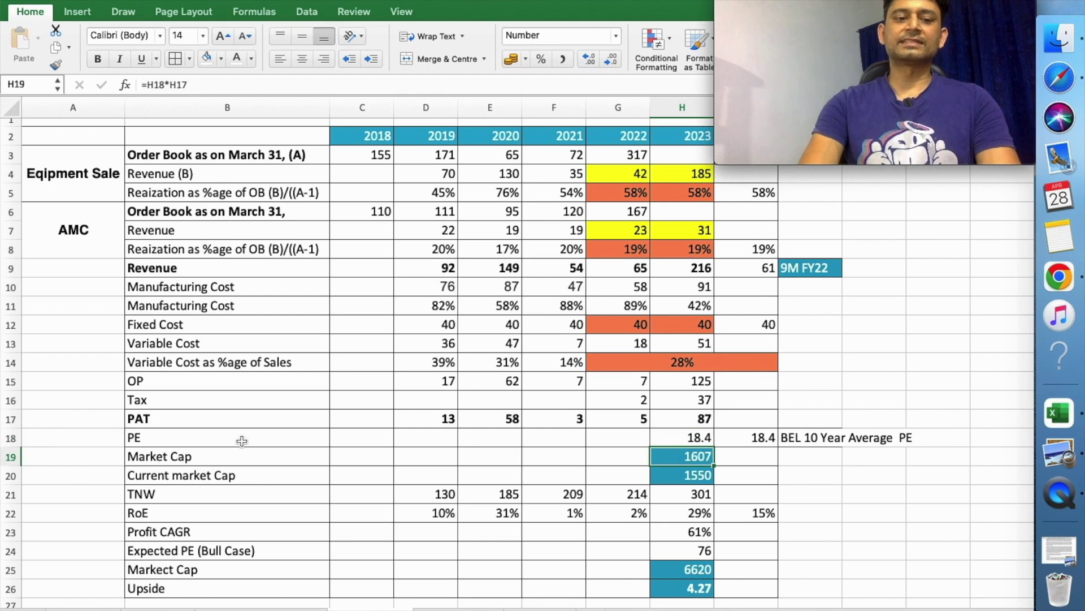
pyautogui.click(176, 457)
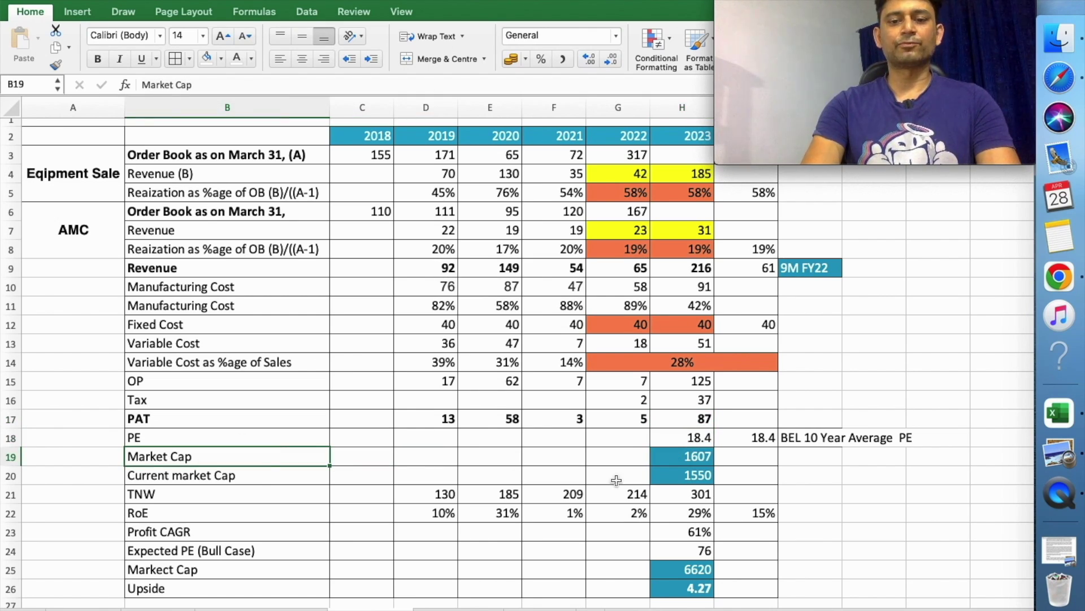
pyautogui.click(693, 455)
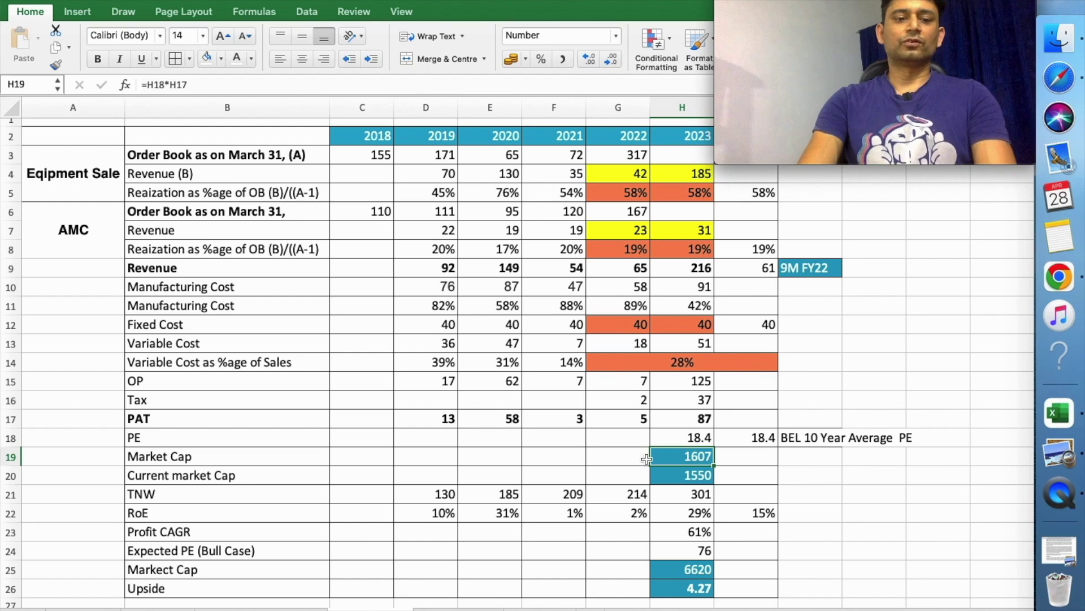
pyautogui.click(693, 476)
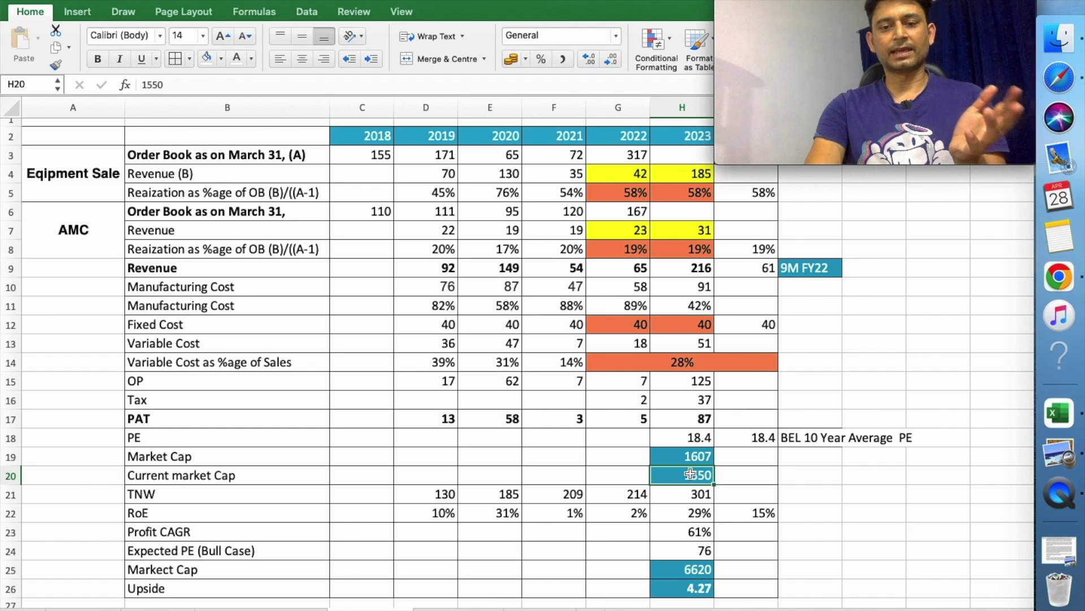
pyautogui.click(741, 481)
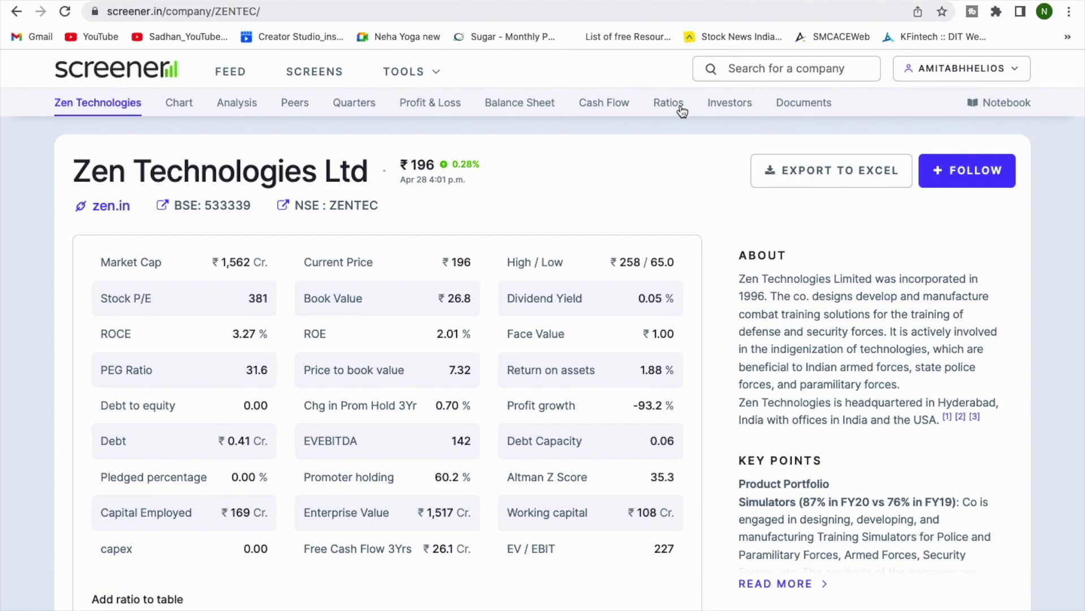
# Switch to the Zen Technologies page on Screener and view its profit and loss figures and compounded growth summaries
pyautogui.click(444, 109)
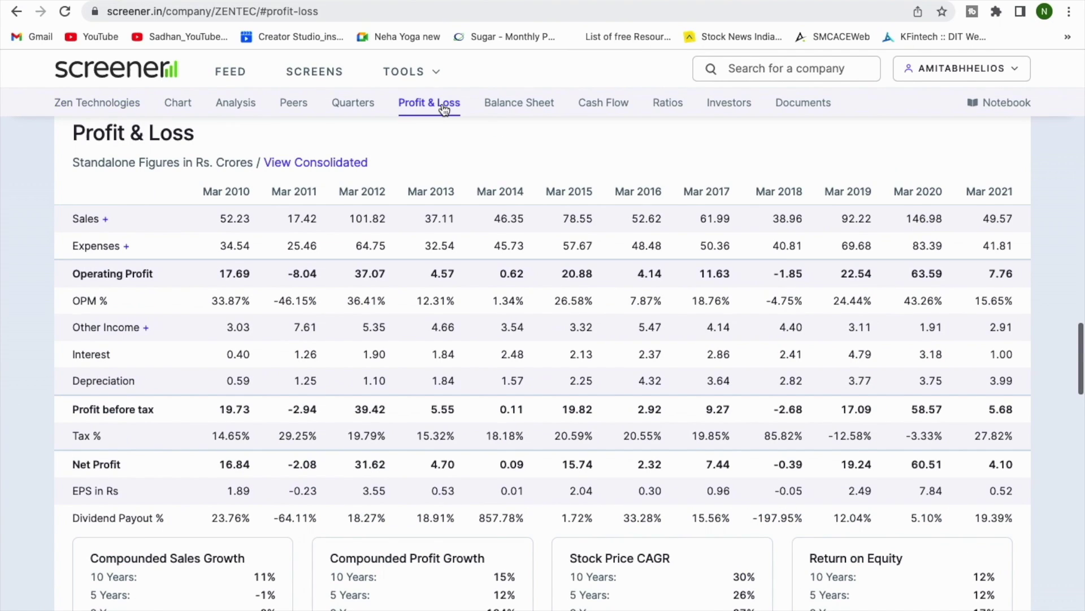
pyautogui.scroll(-5, 552, 379)
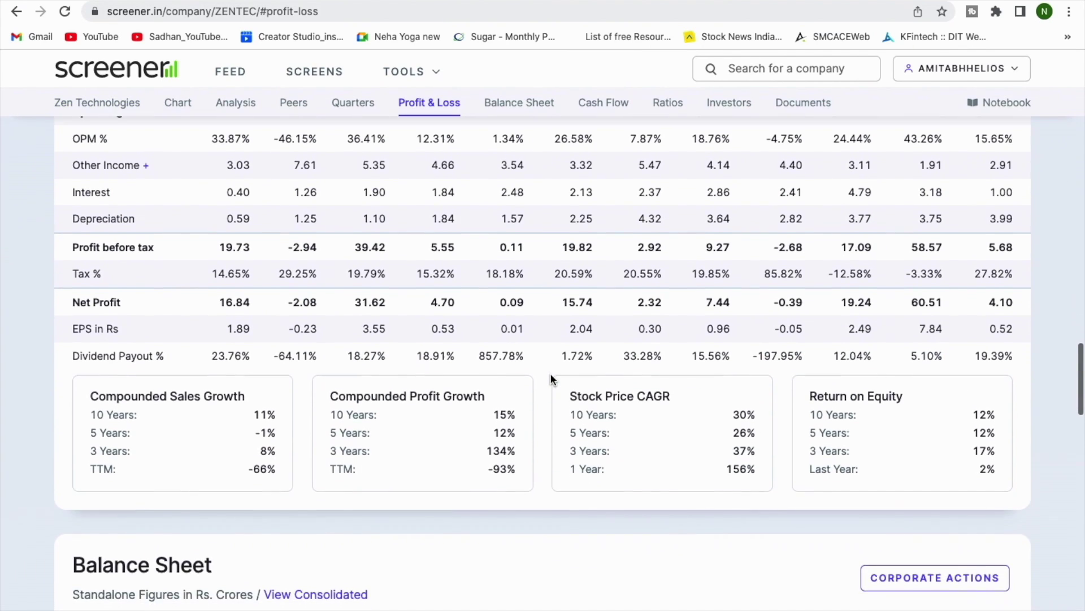